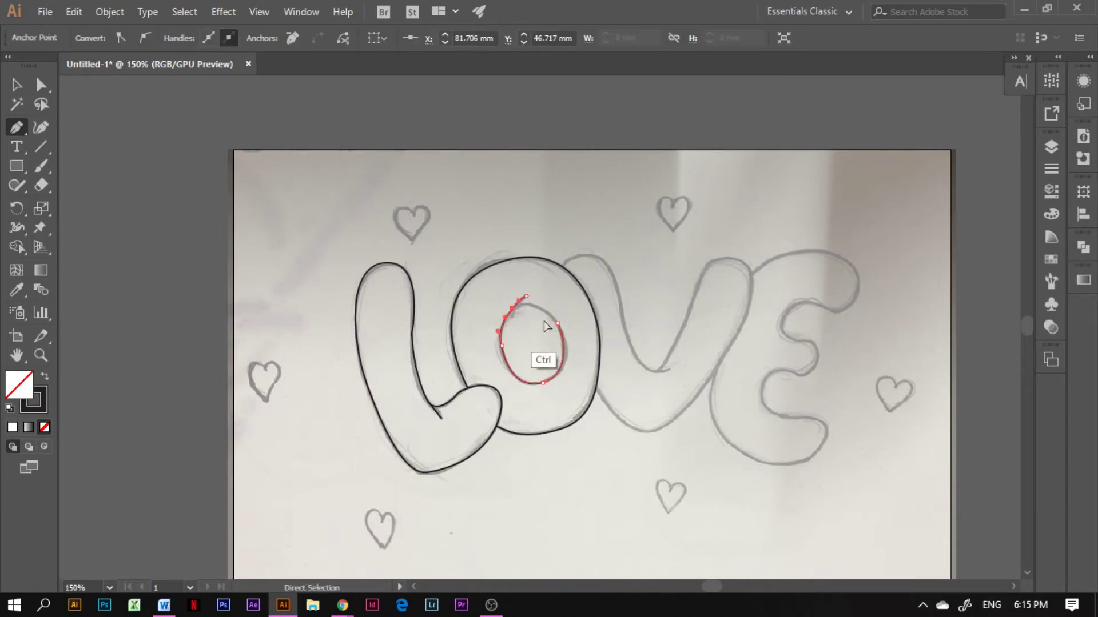
Step: Finish tracing the O's inner oval with the Pen tool and adjust its anchor points to follow the sketch
key(ctrl+z)
click(519, 307)
click(41, 85)
key(Left)
key(Left)
key(Left)
key(Left)
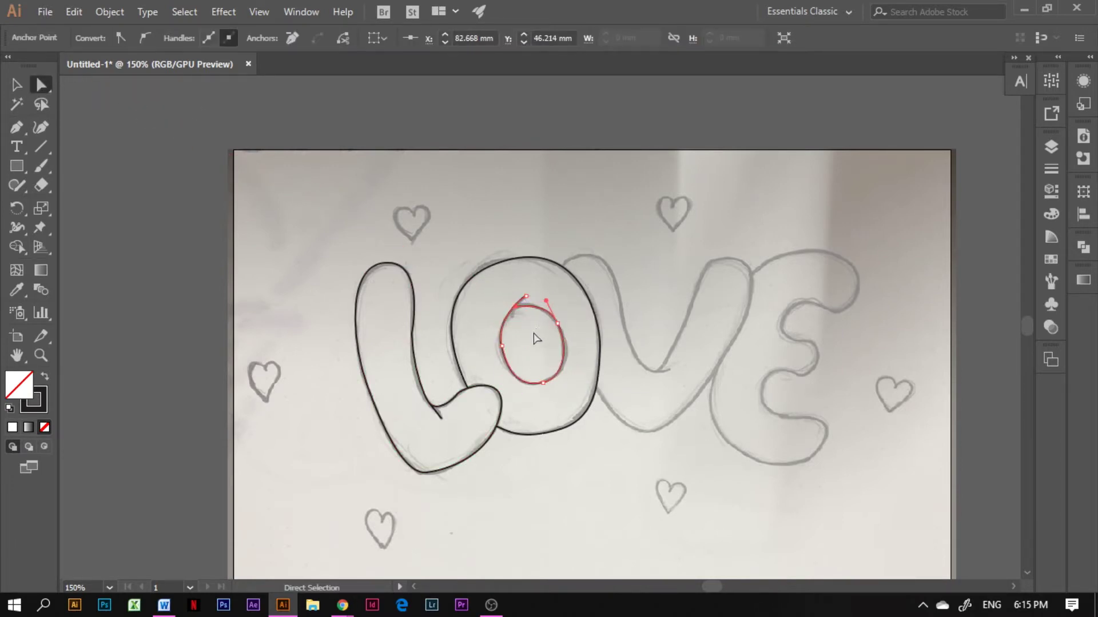
click(533, 332)
drag(502, 345, 499, 347)
click(581, 372)
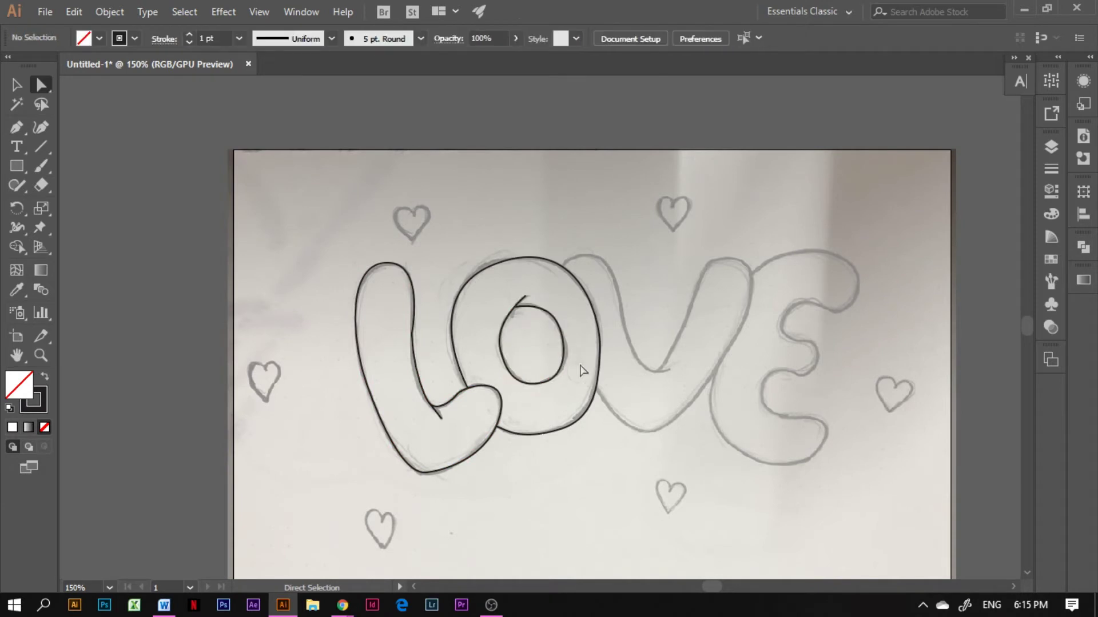
click(569, 345)
click(517, 268)
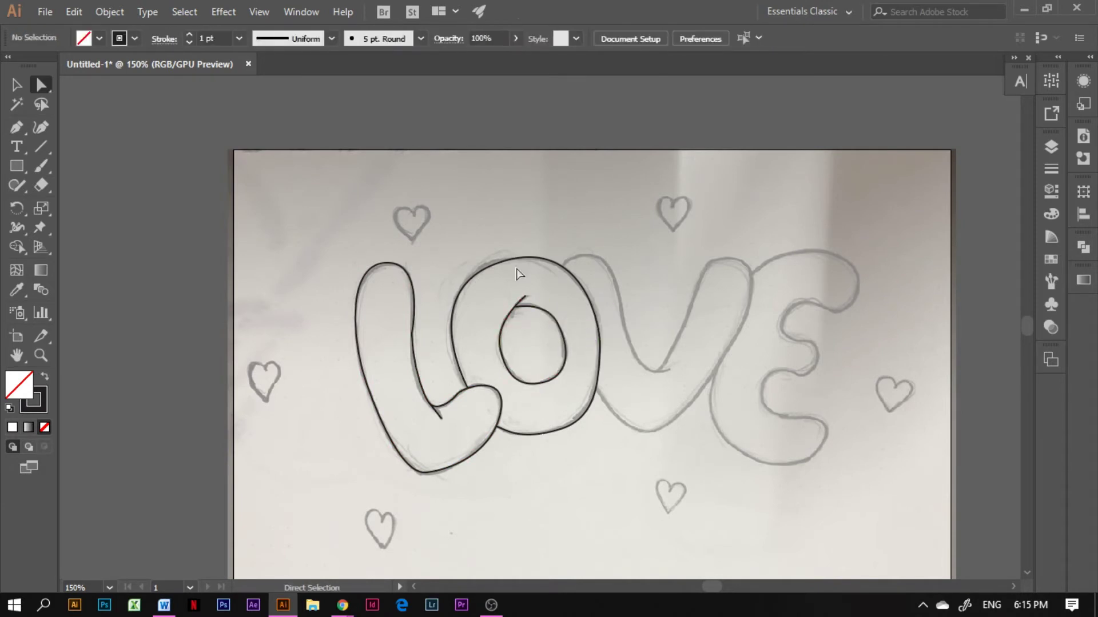
Step: Trace the V's upper left stroke with the Pen tool, from the O's edge down to the inner corner
click(22, 127)
click(563, 267)
drag(610, 267, 634, 298)
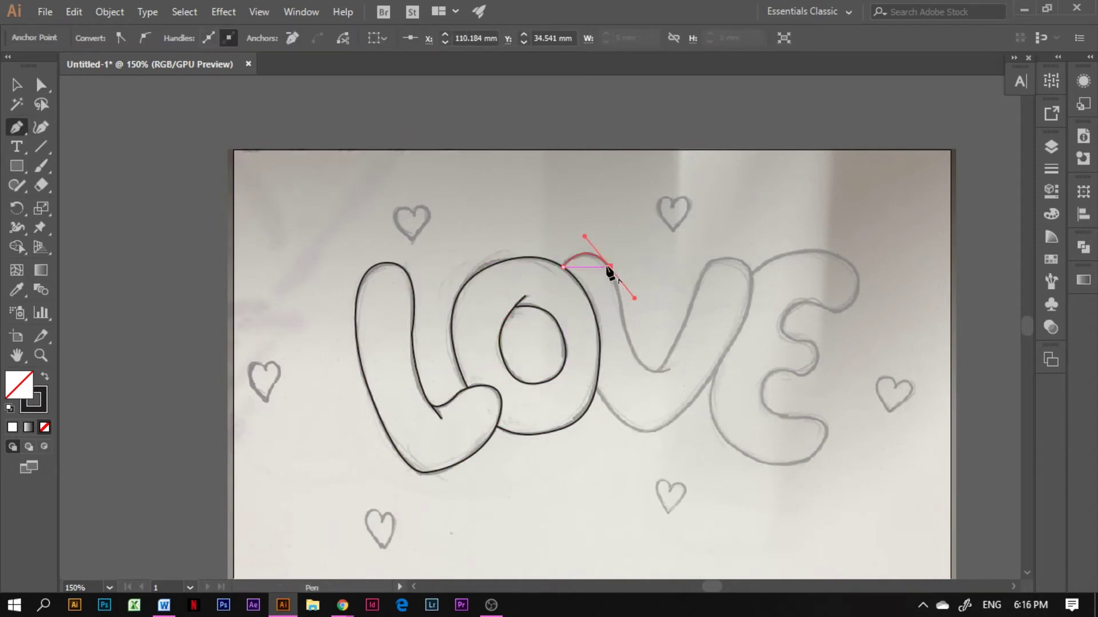
drag(634, 356, 687, 365)
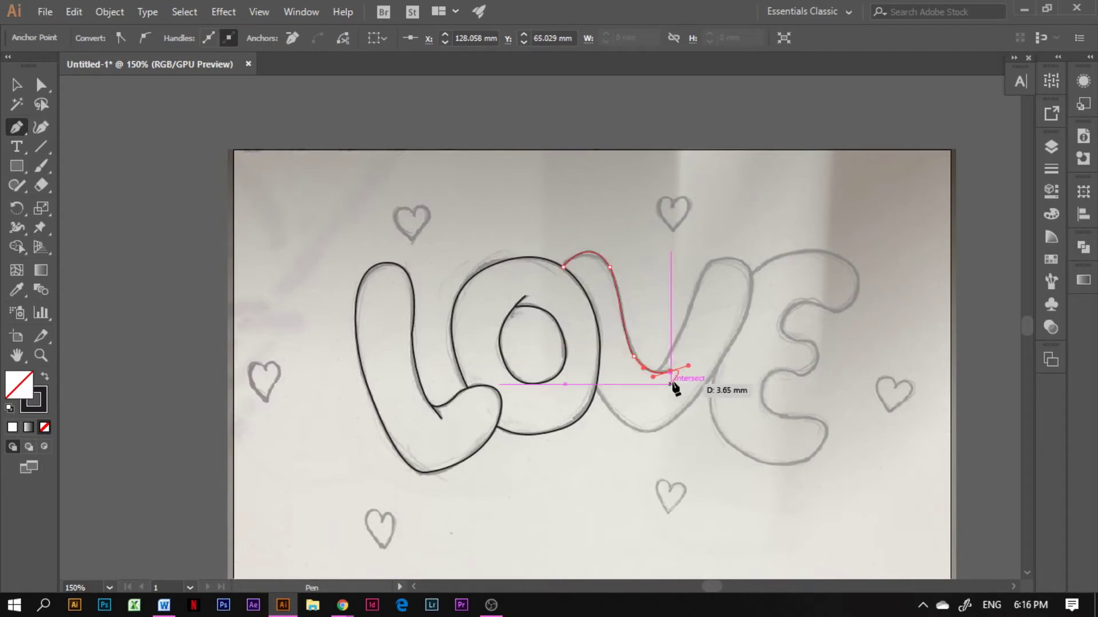
click(670, 371)
click(41, 85)
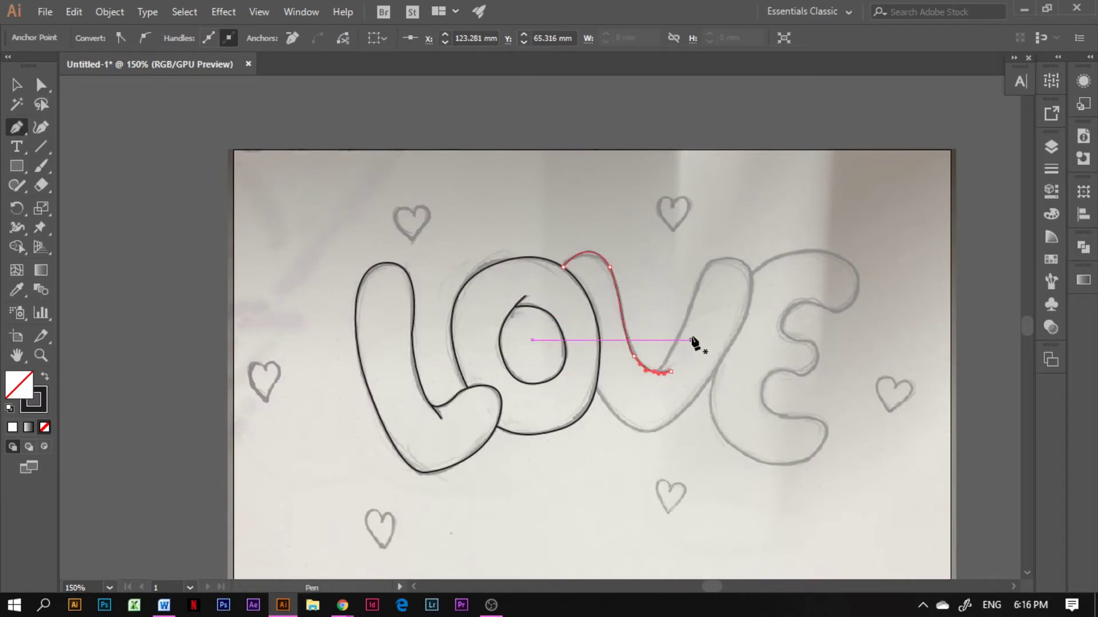
Step: Trace the V's lower edge and right arm with the Pen tool, ending at the inner corner, and deselect the path
click(595, 391)
drag(651, 435, 701, 412)
key(ctrl+z)
drag(750, 313, 755, 298)
drag(730, 257, 702, 252)
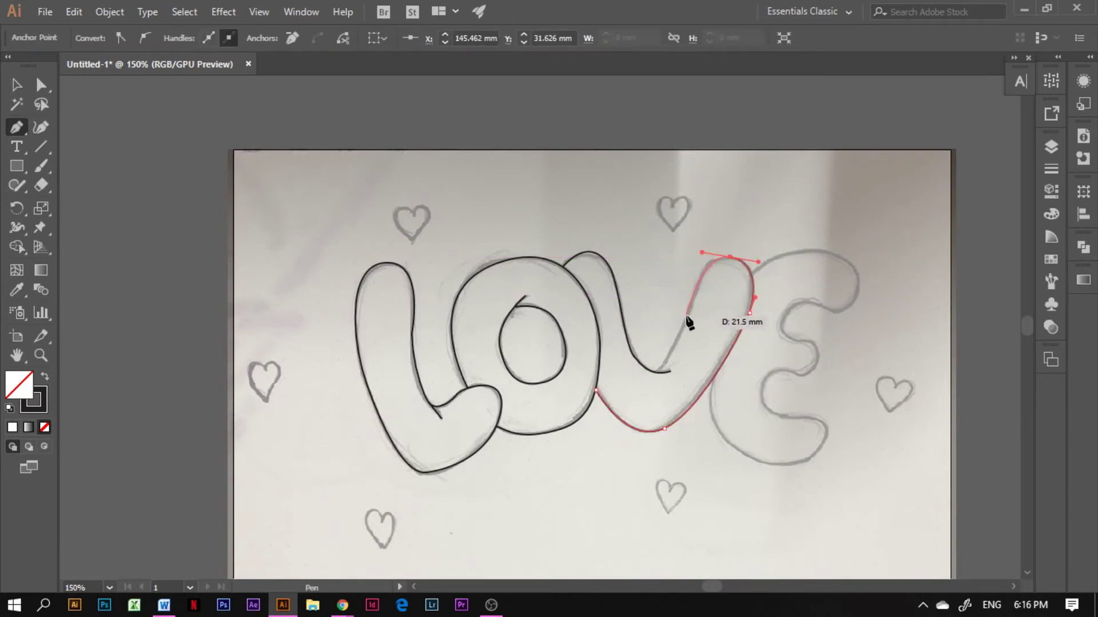
drag(659, 373, 646, 375)
click(41, 85)
click(784, 295)
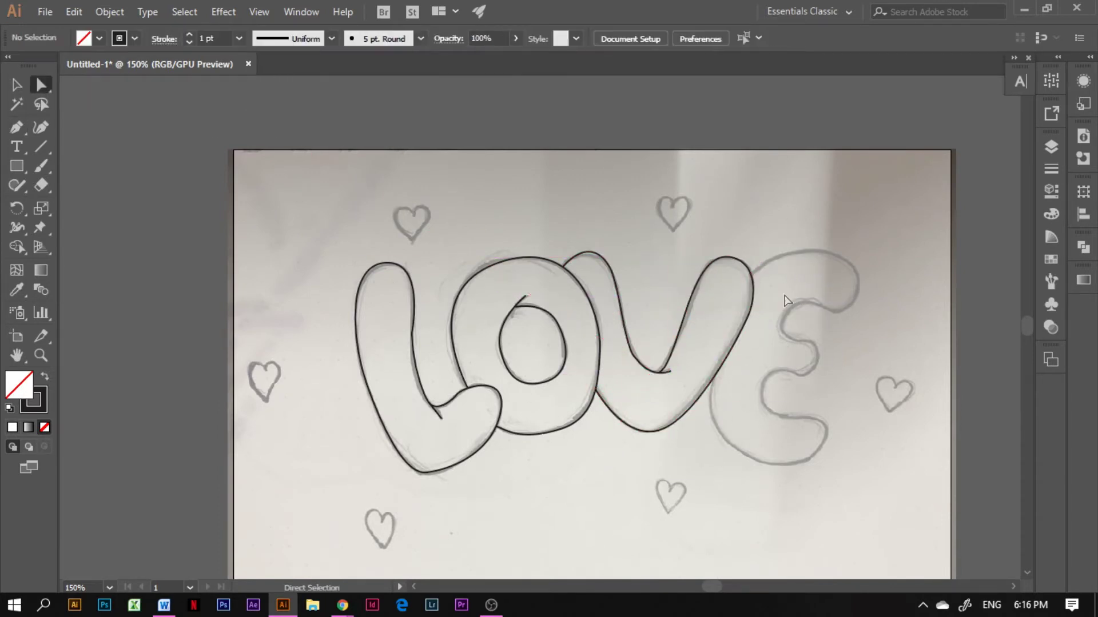
Step: Trace the whole outline of the E with the Pen tool, starting and ending on the V's right edge
click(753, 275)
drag(838, 257, 872, 271)
drag(844, 313, 830, 320)
drag(799, 304, 805, 343)
click(815, 362)
key(ctrl+z)
drag(817, 358, 815, 375)
drag(789, 373, 851, 418)
drag(806, 460, 789, 461)
key(ctrl+z)
drag(817, 420, 839, 423)
drag(806, 460, 701, 425)
click(712, 379)
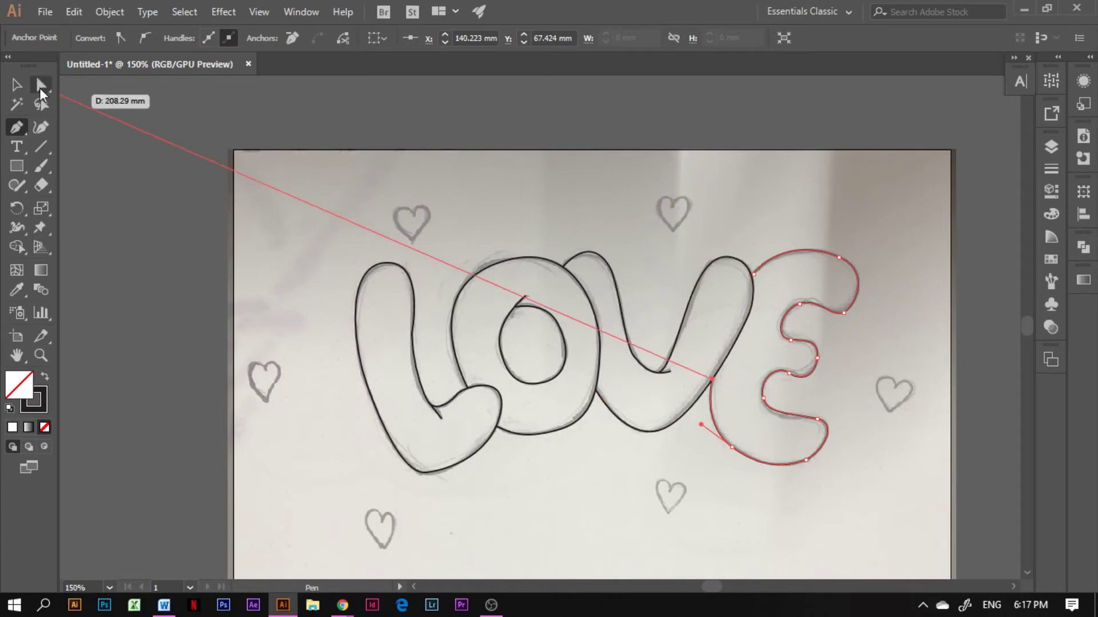
click(41, 85)
click(439, 182)
Step: Trace the heart above the L with the Pen tool and adjust its right curve to match the sketch
drag(412, 214, 407, 240)
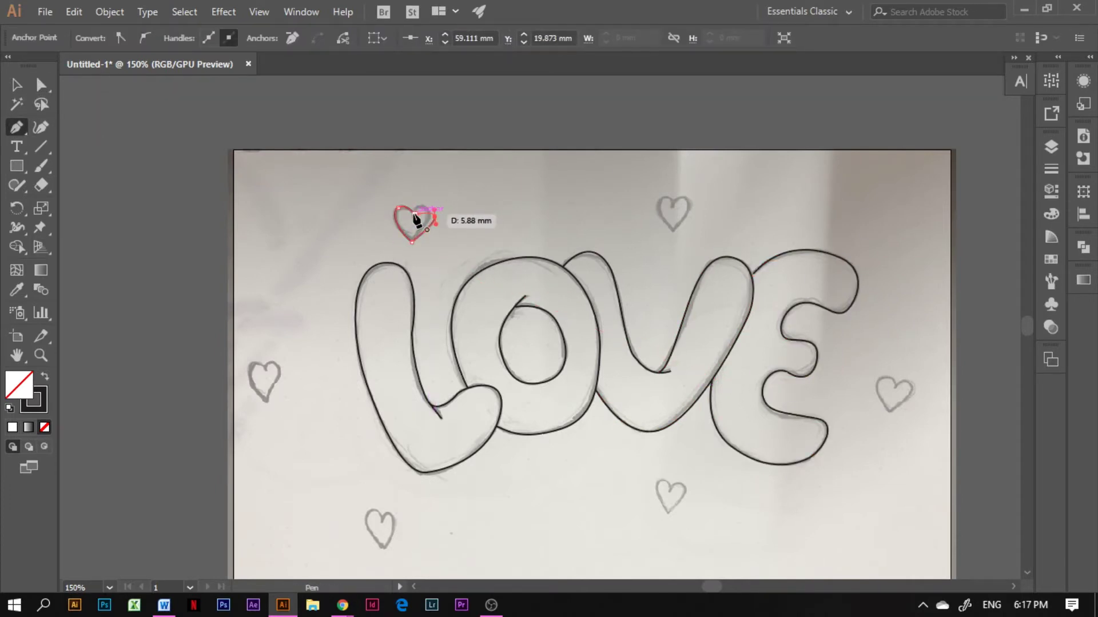
key(a)
click(478, 239)
click(435, 217)
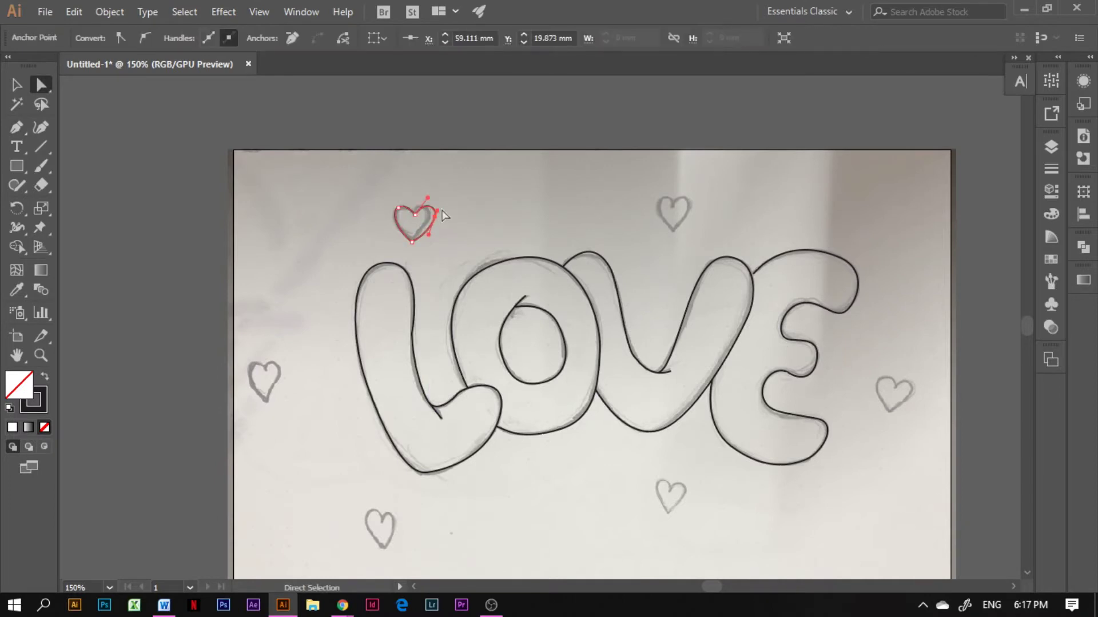
drag(441, 211, 443, 207)
click(470, 245)
Step: Trace the heart to the left of the L as a closed path with the Pen tool and deselect it
key(p)
click(267, 373)
mouse_move(251, 367)
mouse_down()
mouse_move(248, 384)
mouse_move(283, 362)
mouse_move(267, 373)
mouse_up()
click(266, 402)
click(266, 373)
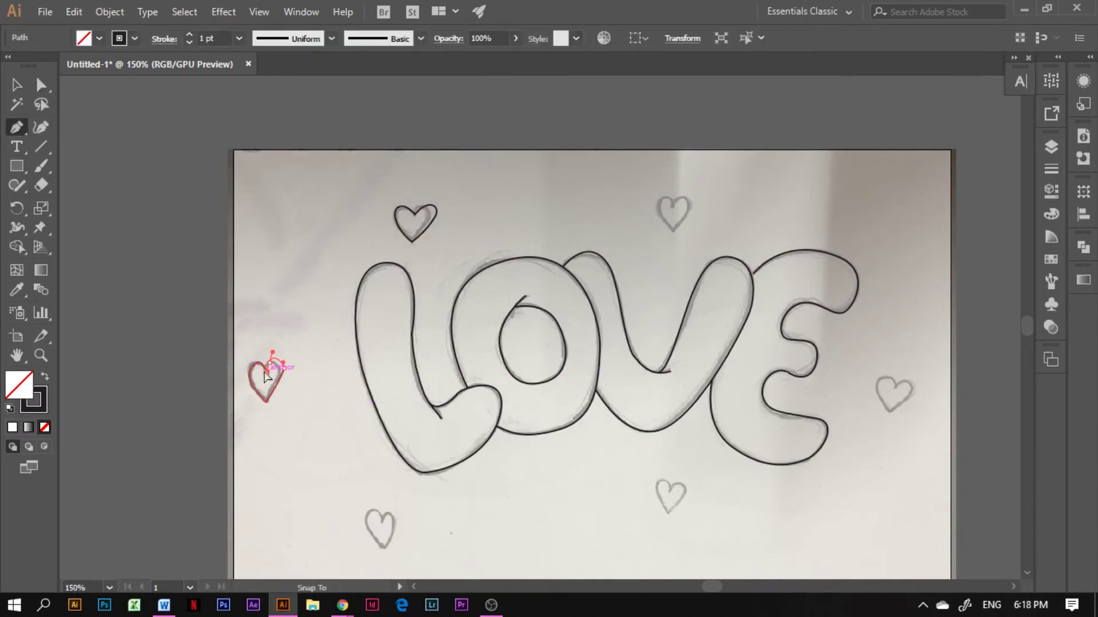
ctrl+click(307, 345)
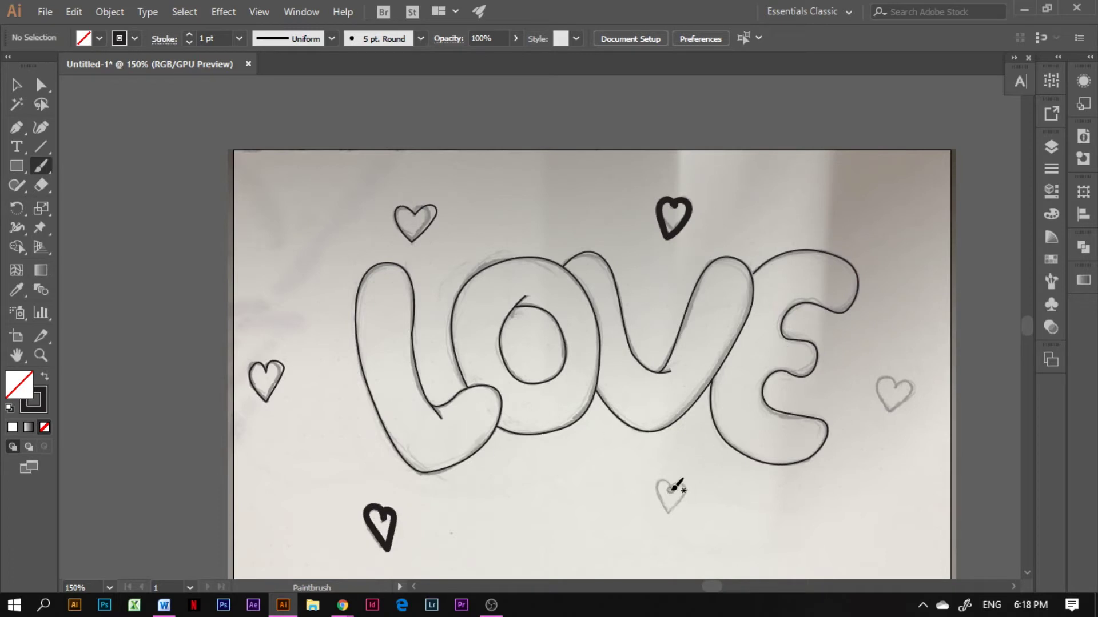
Step: Paint over the heart beside the E with the Paintbrush and apply the 3 pt. Oval brush to the heart above the V
mouse_move(896, 410)
mouse_down()
mouse_move(912, 387)
mouse_move(897, 382)
mouse_up()
key(v)
click(666, 201)
click(421, 38)
click(335, 74)
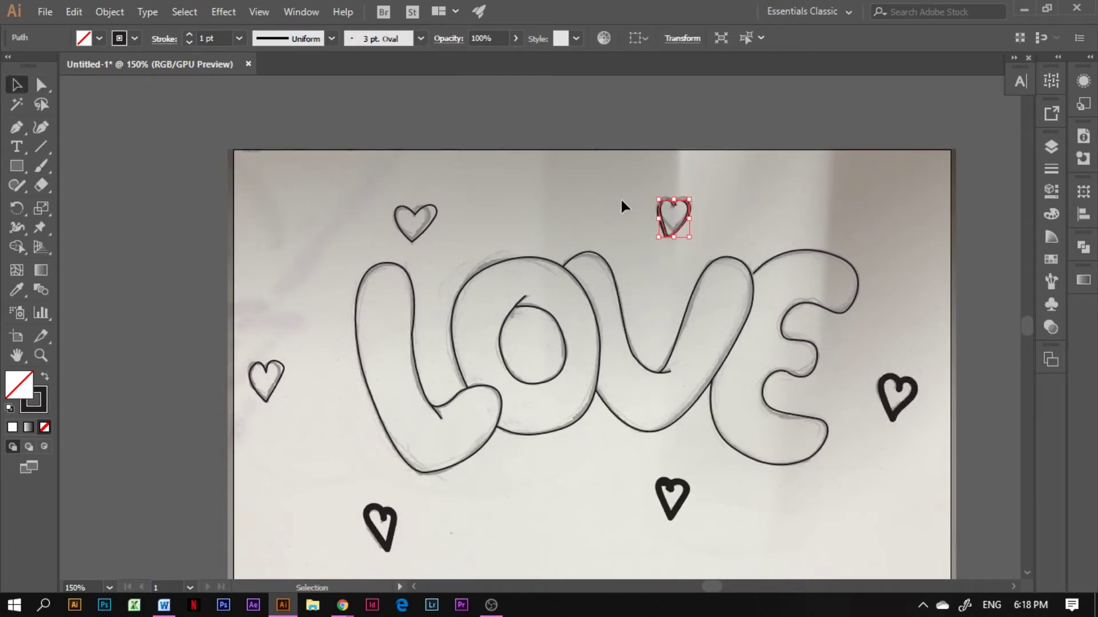
click(632, 194)
Step: Apply the 3 pt. Oval brush to the heart beside the E and to the two hearts below the lettering
click(880, 379)
click(420, 39)
click(335, 74)
click(658, 485)
click(420, 39)
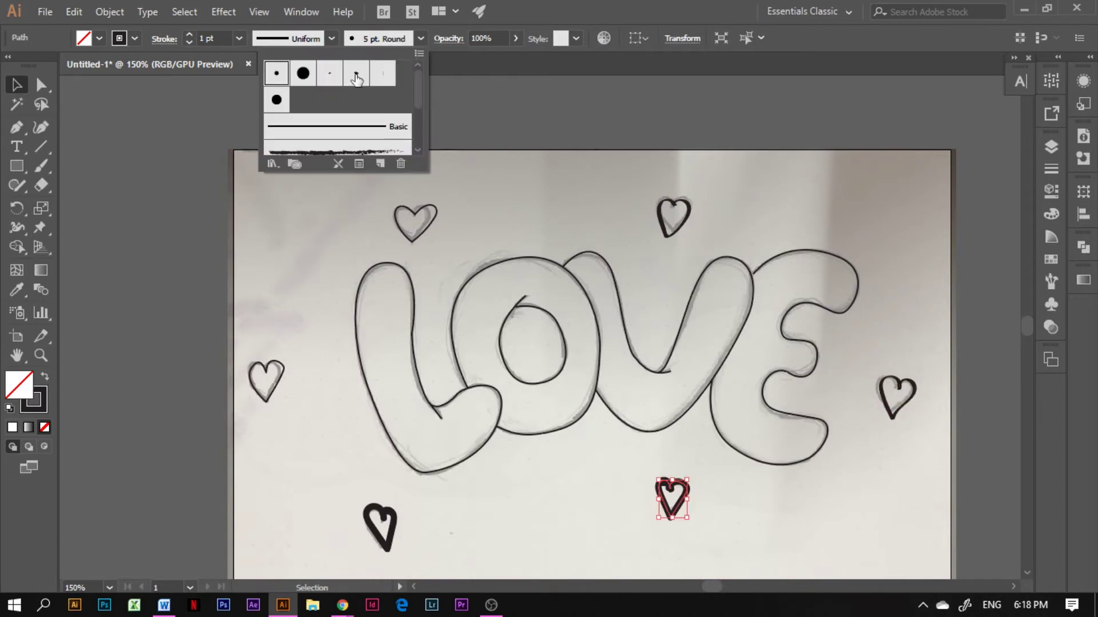
click(334, 74)
click(371, 514)
click(420, 38)
click(335, 74)
Step: Apply the 3 pt. Oval brush to the two pen-traced hearts beside and above the L and clear the selection
click(252, 369)
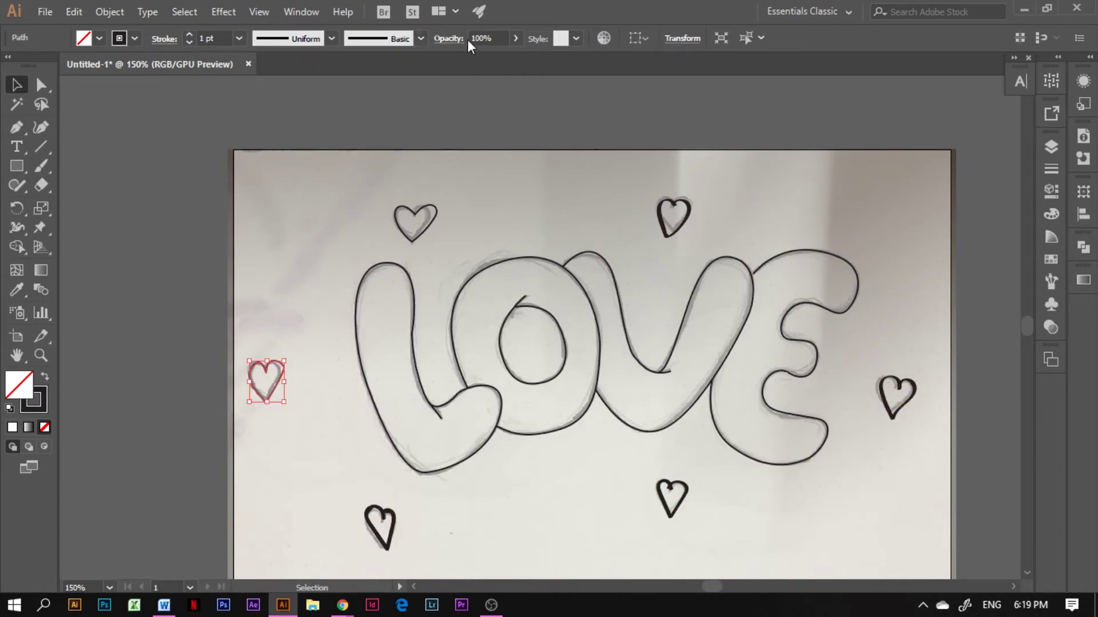
click(420, 38)
click(334, 75)
click(397, 215)
click(420, 38)
click(666, 204)
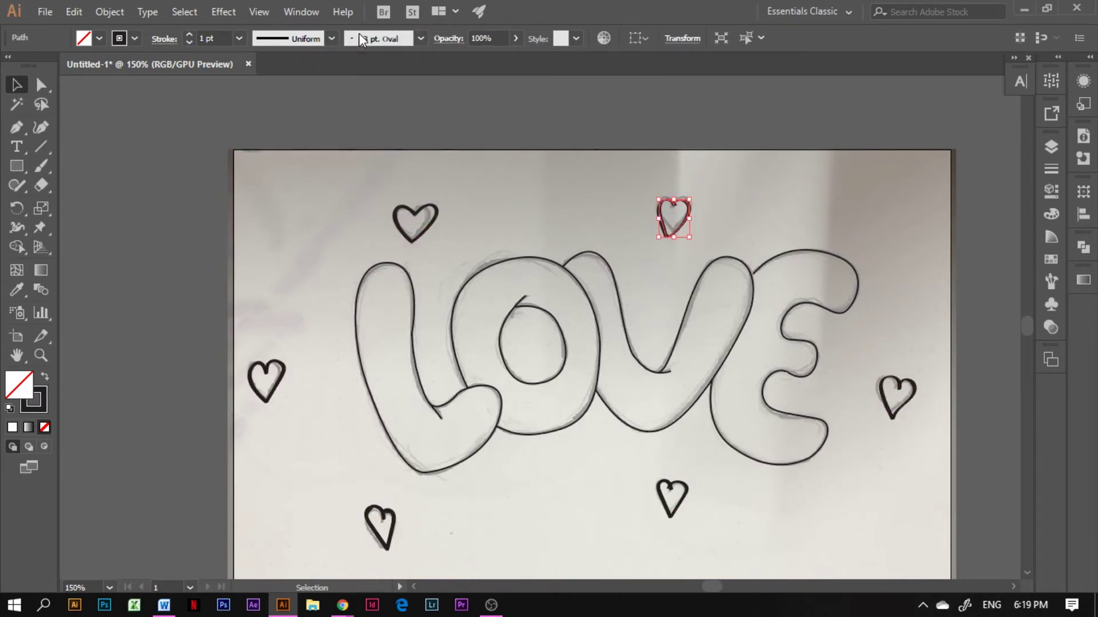
click(731, 177)
click(828, 436)
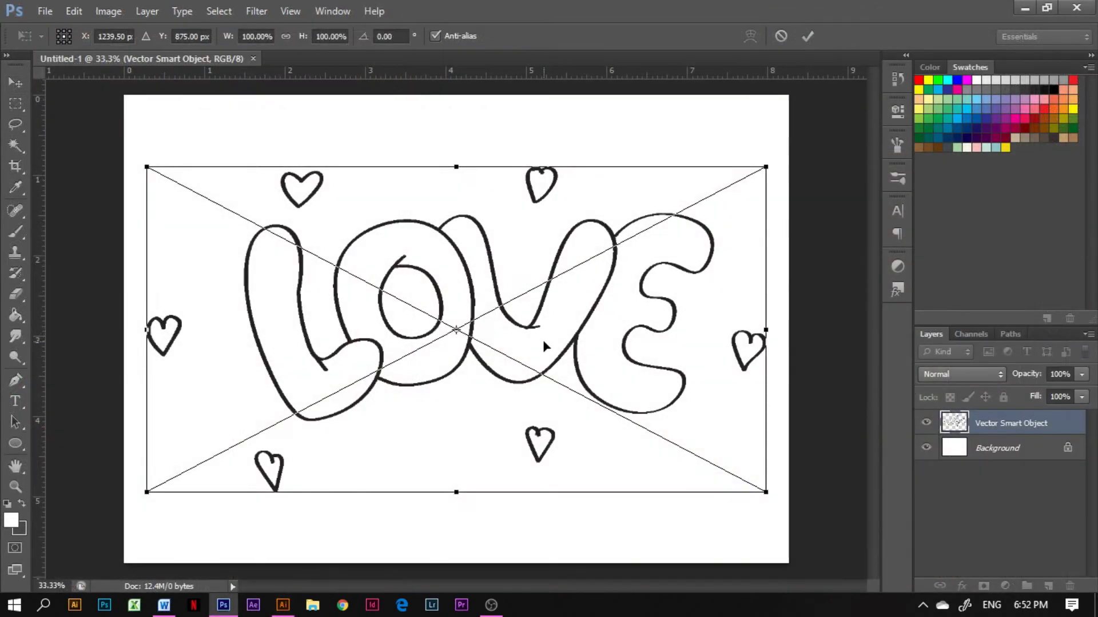
Step: Switch to Photoshop, commit the placed LOVE artwork as a Vector Smart Object and duplicate its layer
key(Return)
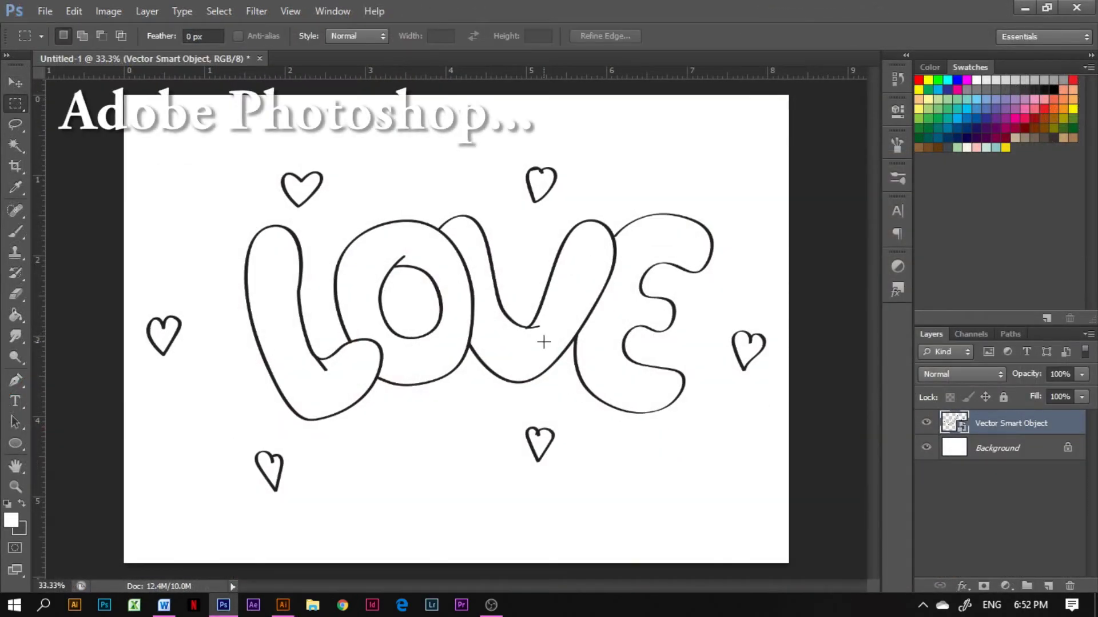
key(ctrl+j)
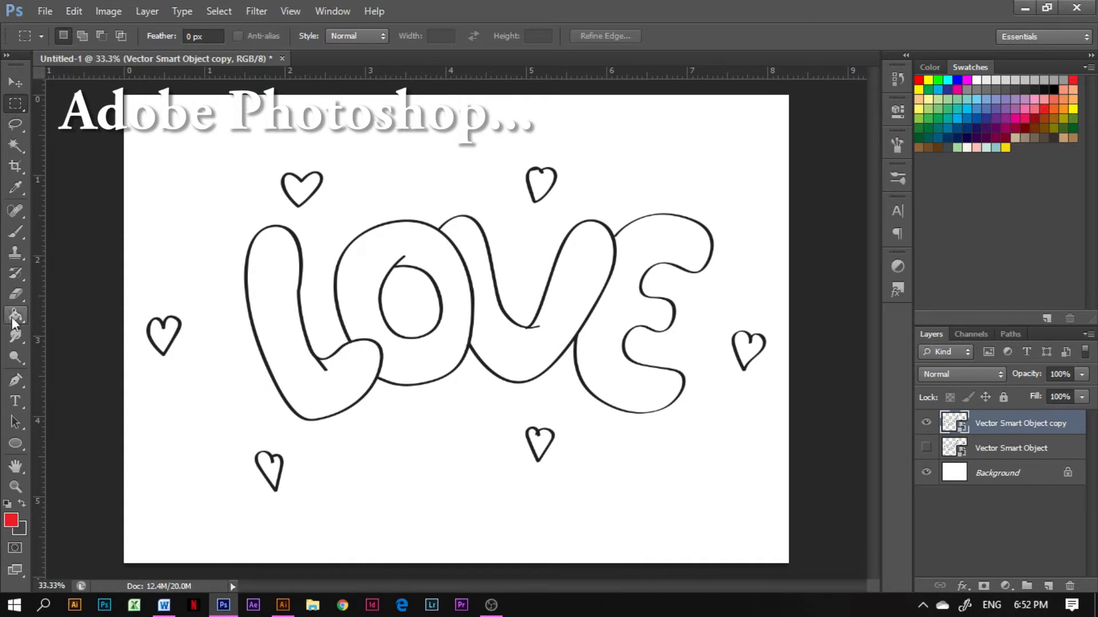
Step: Fill the four letters and all the hearts with red using the Paint Bucket on the duplicated layer
click(15, 316)
click(372, 277)
click(618, 366)
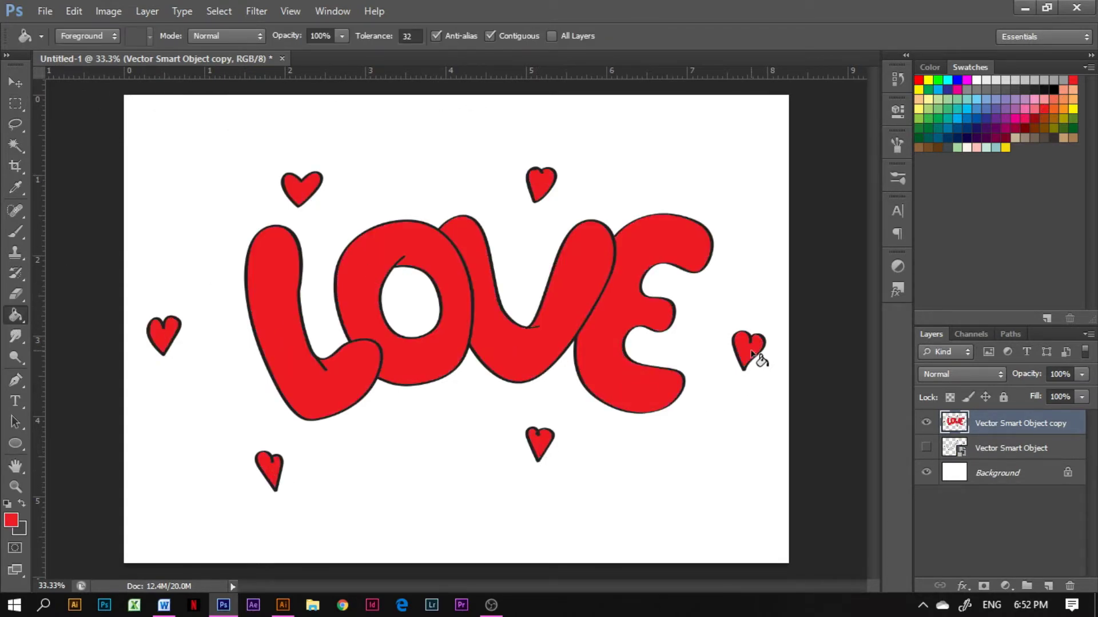
Step: Move the red artwork on the Vector Smart Object copy layer slightly down the canvas
click(944, 477)
click(997, 428)
click(15, 83)
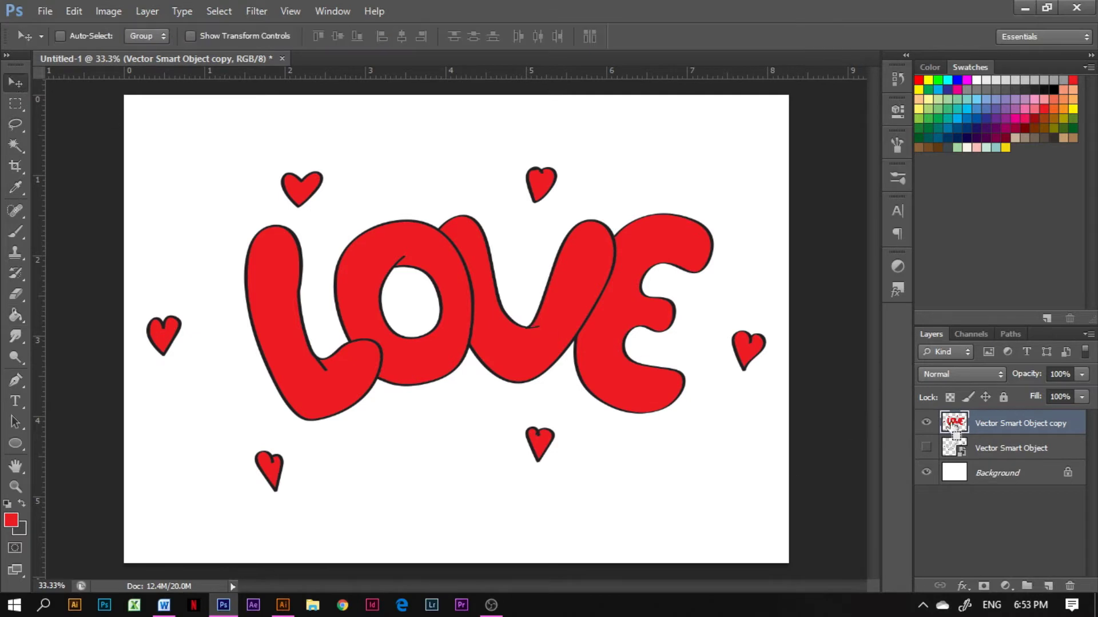
shift+click(992, 451)
key(shift+Down)
key(shift+Down)
key(shift+Down)
key(shift+Down)
key(shift+Down)
key(shift+Down)
key(shift+Down)
key(shift+Down)
click(1069, 430)
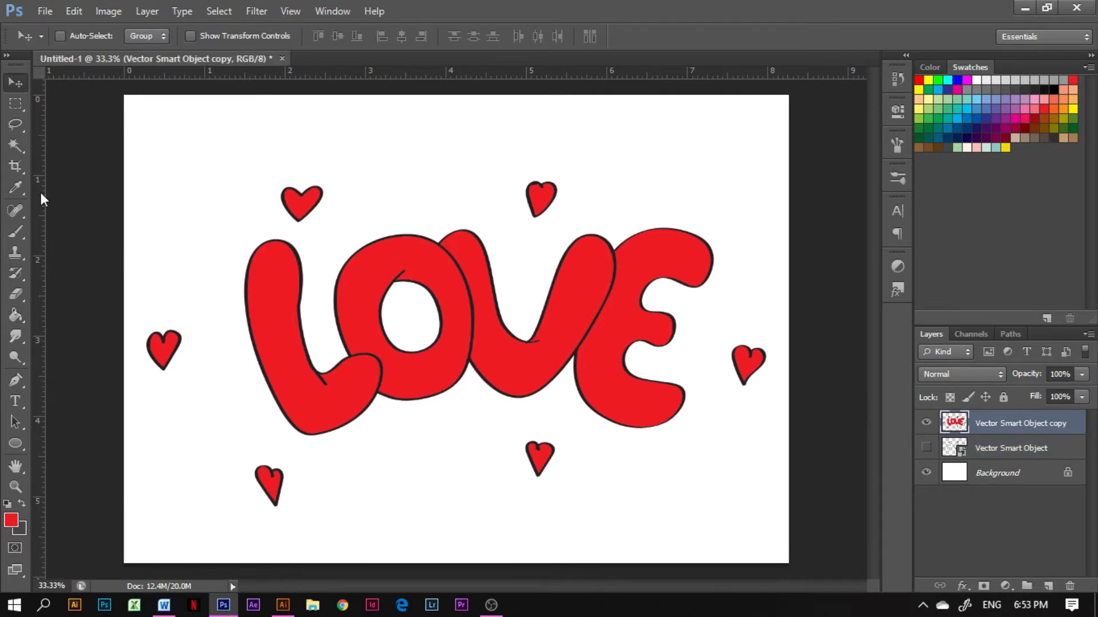
Step: Select the L's red fill with the Magic Wand and add a new layer for dark red brush shading
click(16, 146)
click(1047, 585)
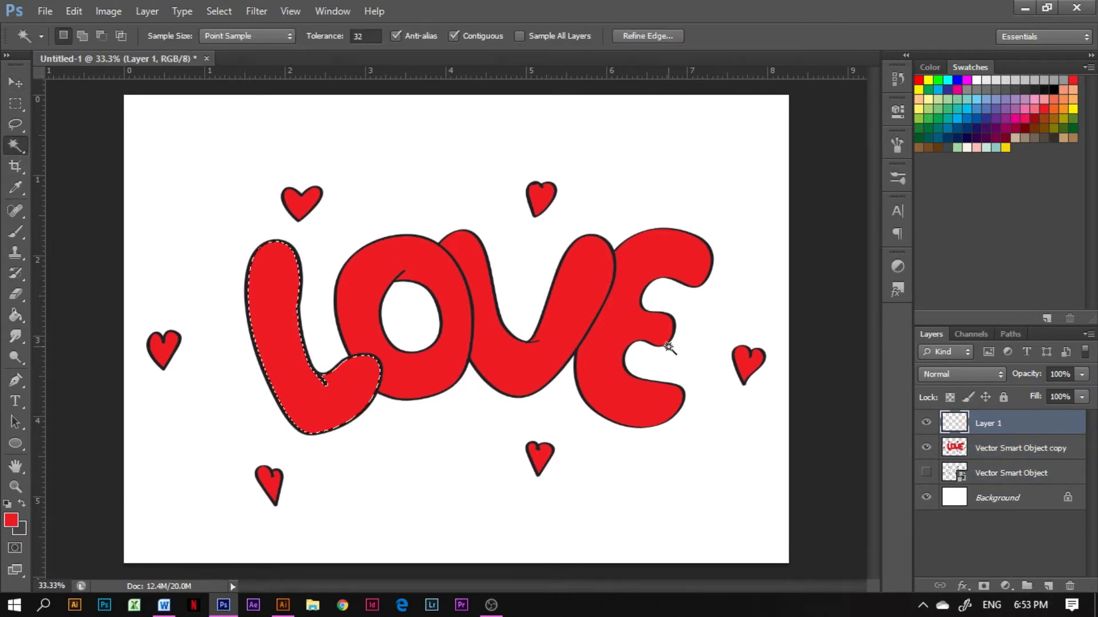
click(1039, 114)
click(15, 232)
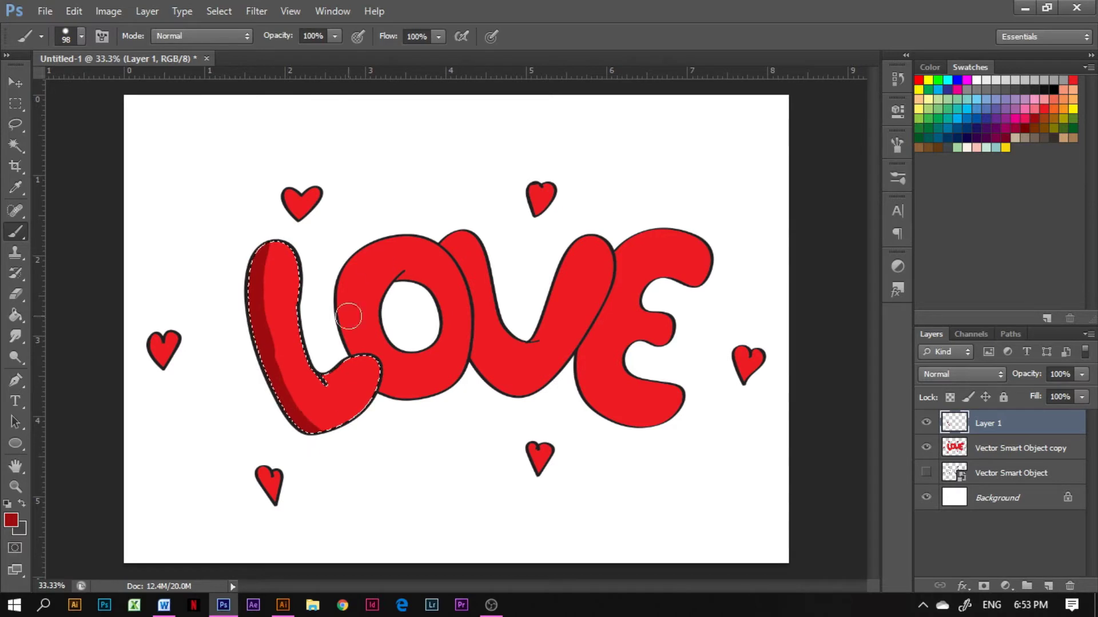
Step: Try repainting the L's dark red shading along its left edge with the hard-edged size 98 brush
key(ctrl+z)
key(ctrl+z)
mouse_move(257, 238)
mouse_down()
mouse_move(253, 297)
mouse_move(272, 384)
mouse_move(314, 444)
mouse_up()
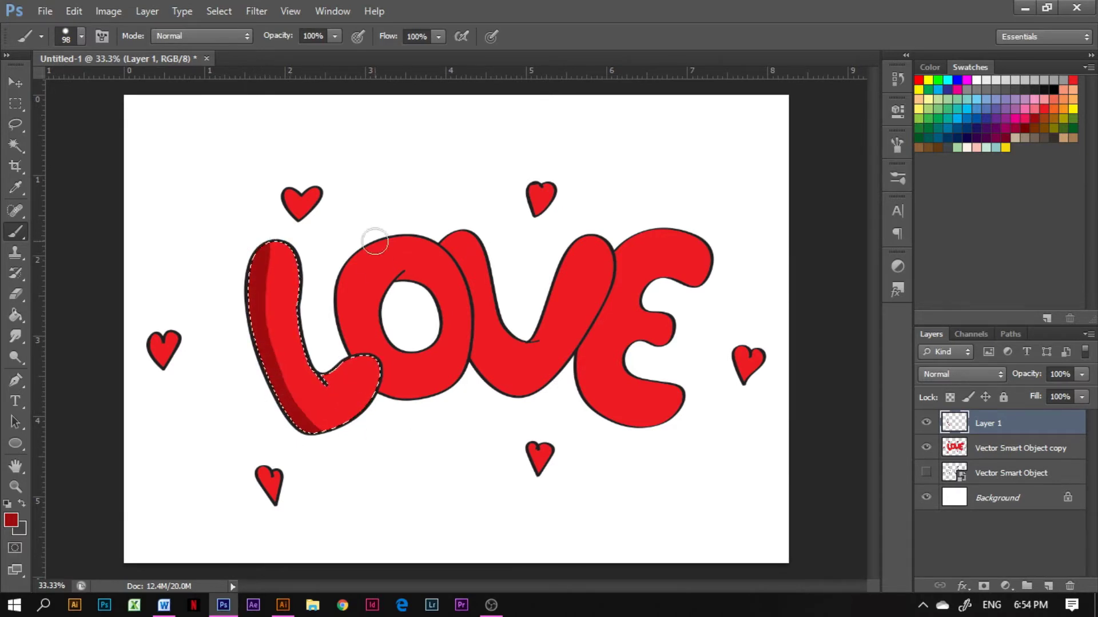
key(ctrl+z)
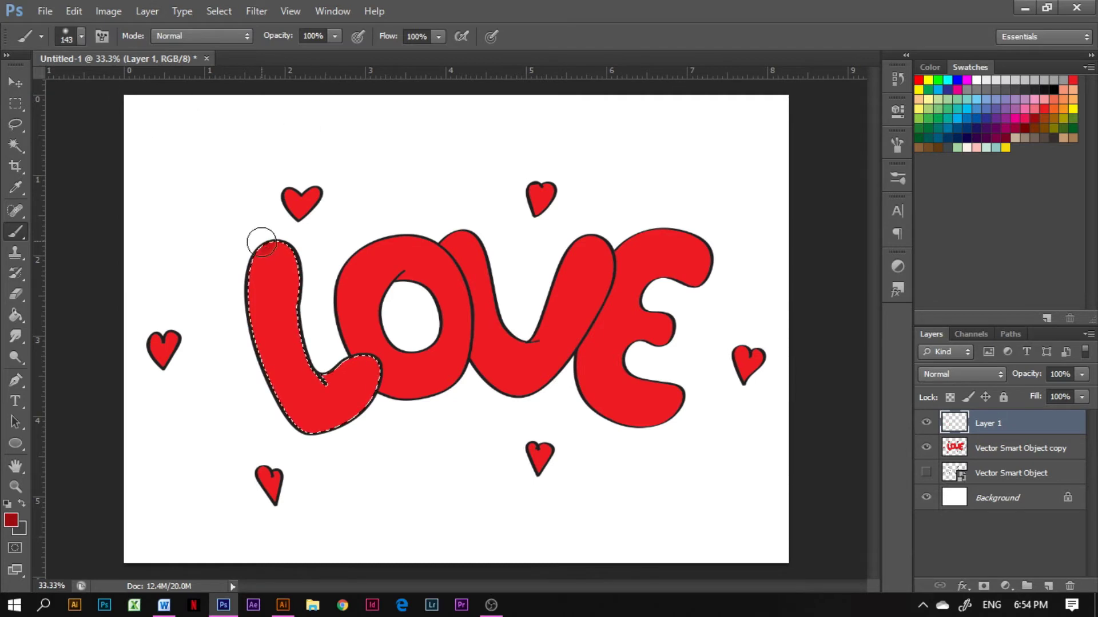
Step: Paint soft dark red shading along the L's left edge with a size 143 brush
mouse_move(261, 242)
mouse_down()
mouse_move(250, 309)
mouse_move(273, 394)
mouse_move(258, 270)
mouse_up()
Step: Select the O's fill with the Magic Wand and paint soft dark red shading around its edges on Layer 1
click(1006, 447)
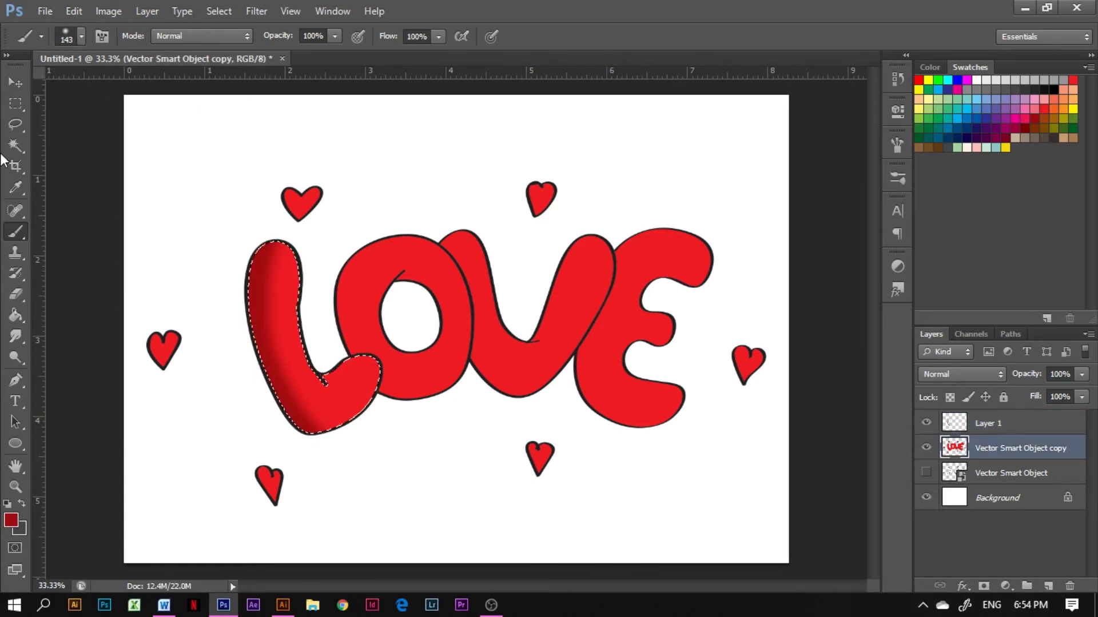
key(w)
click(457, 269)
click(995, 423)
key(b)
mouse_move(391, 238)
mouse_down()
mouse_move(365, 248)
mouse_move(345, 338)
mouse_move(384, 409)
mouse_move(408, 413)
mouse_move(440, 285)
mouse_move(405, 282)
mouse_move(436, 326)
mouse_move(424, 343)
mouse_up()
Step: Select the V's fill with the Magic Wand, paint soft dark red shading on Layer 1 and clear the selection
click(1006, 448)
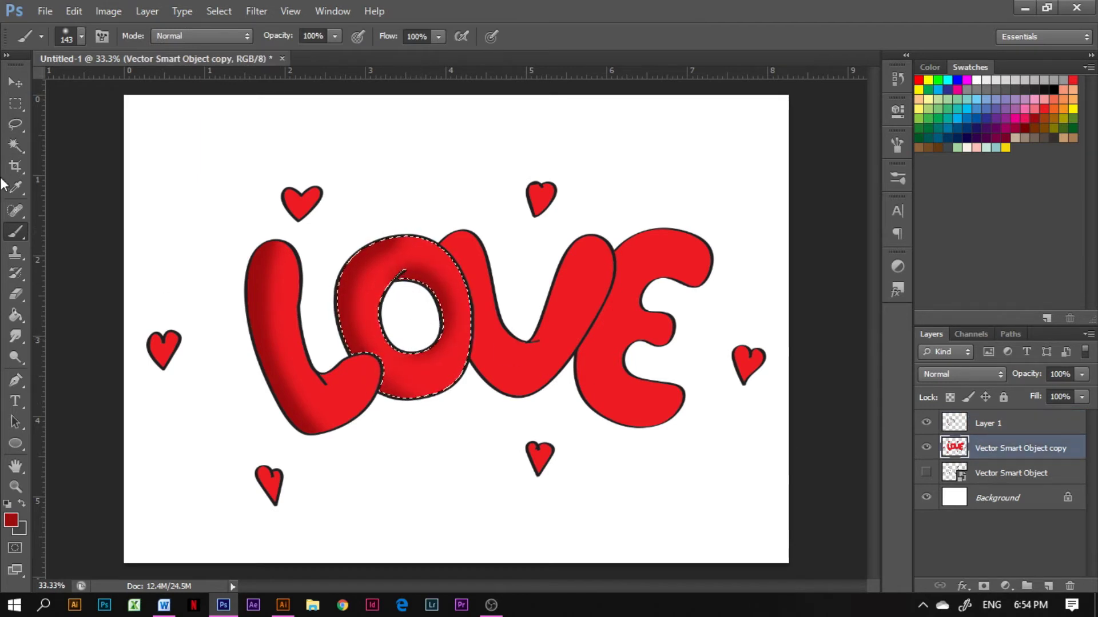
key(w)
click(531, 375)
click(994, 423)
key(b)
mouse_move(445, 242)
mouse_down()
mouse_move(483, 385)
mouse_move(463, 346)
mouse_move(543, 412)
mouse_move(534, 336)
mouse_move(573, 264)
mouse_up()
key(e)
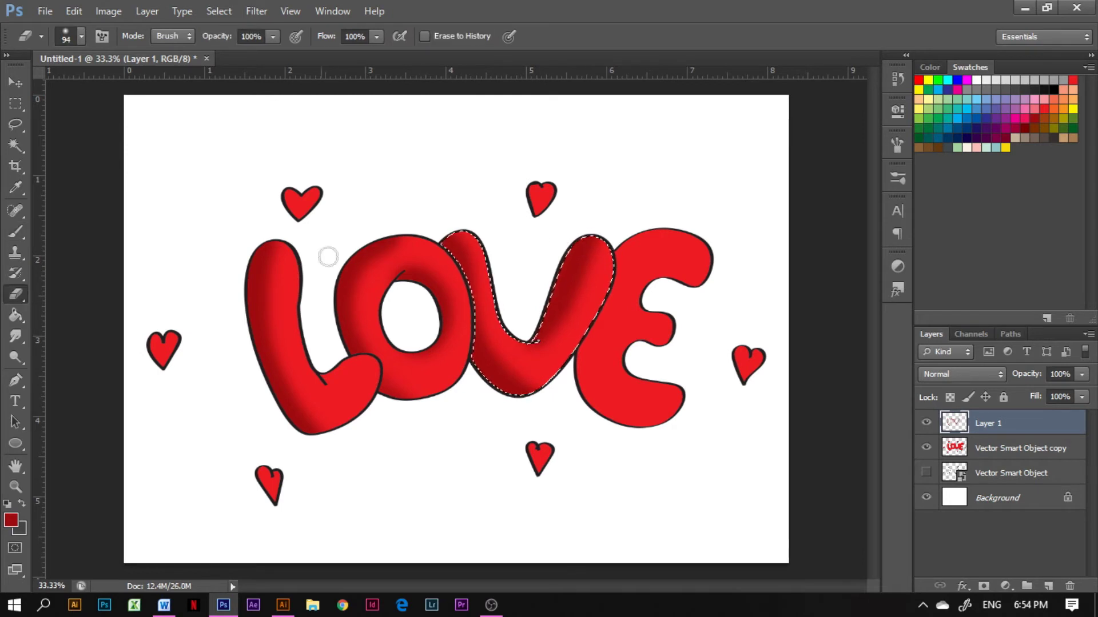
click(218, 11)
click(226, 39)
Step: Select the E's fill with the Magic Wand and paint soft dark red shading along its outer left edge on Layer 1
click(992, 448)
click(17, 146)
click(622, 323)
click(991, 426)
click(16, 232)
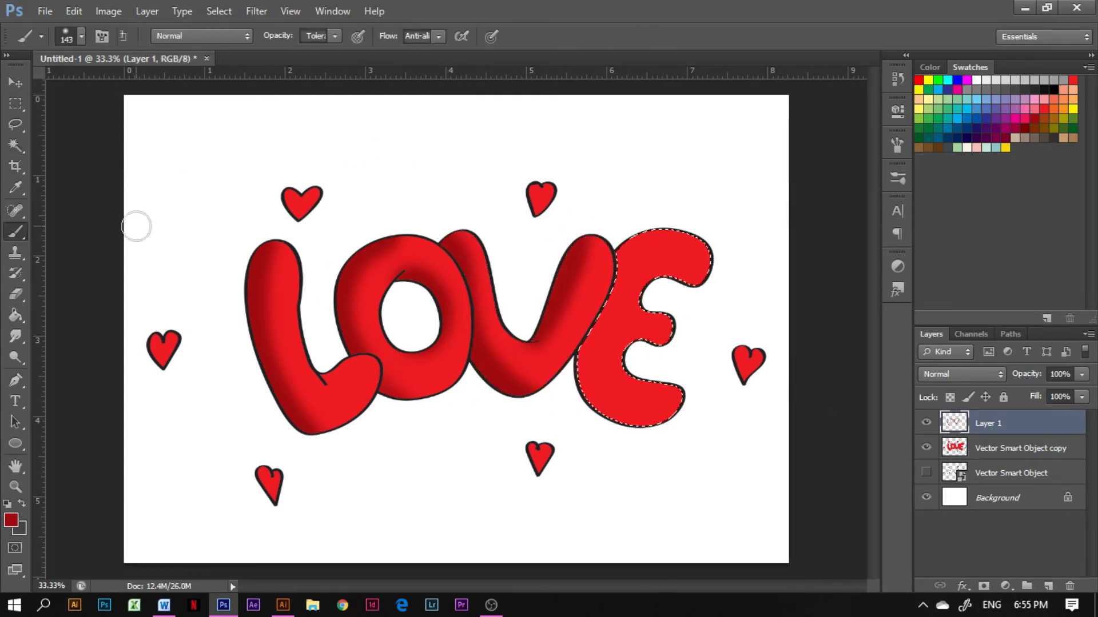
mouse_move(661, 228)
mouse_down()
mouse_move(611, 291)
mouse_move(627, 456)
mouse_up()
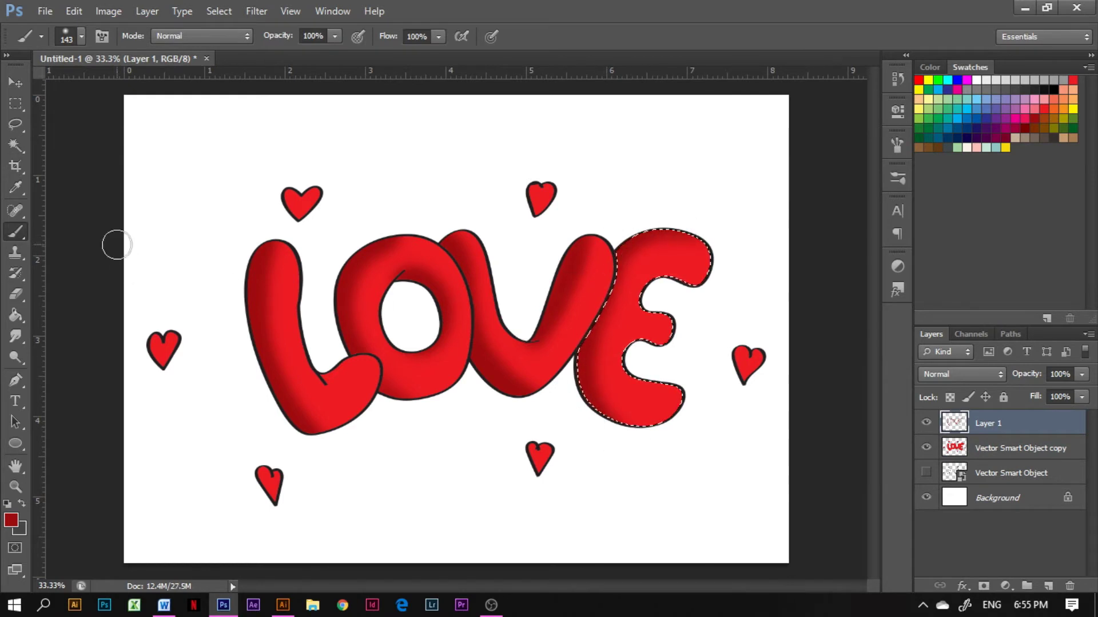
Step: Add soft dark red shading along the arms of the E and clear the selection
key(e)
key(b)
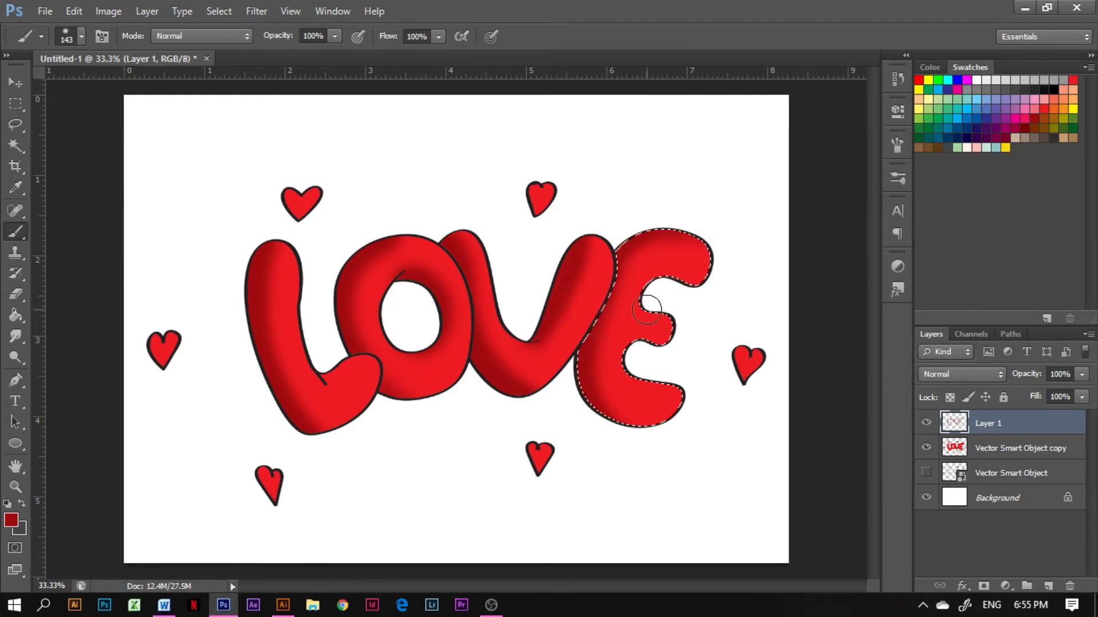
mouse_move(720, 280)
mouse_down()
mouse_move(615, 401)
mouse_move(592, 402)
mouse_move(678, 433)
mouse_move(638, 228)
mouse_move(679, 236)
mouse_move(641, 349)
mouse_up()
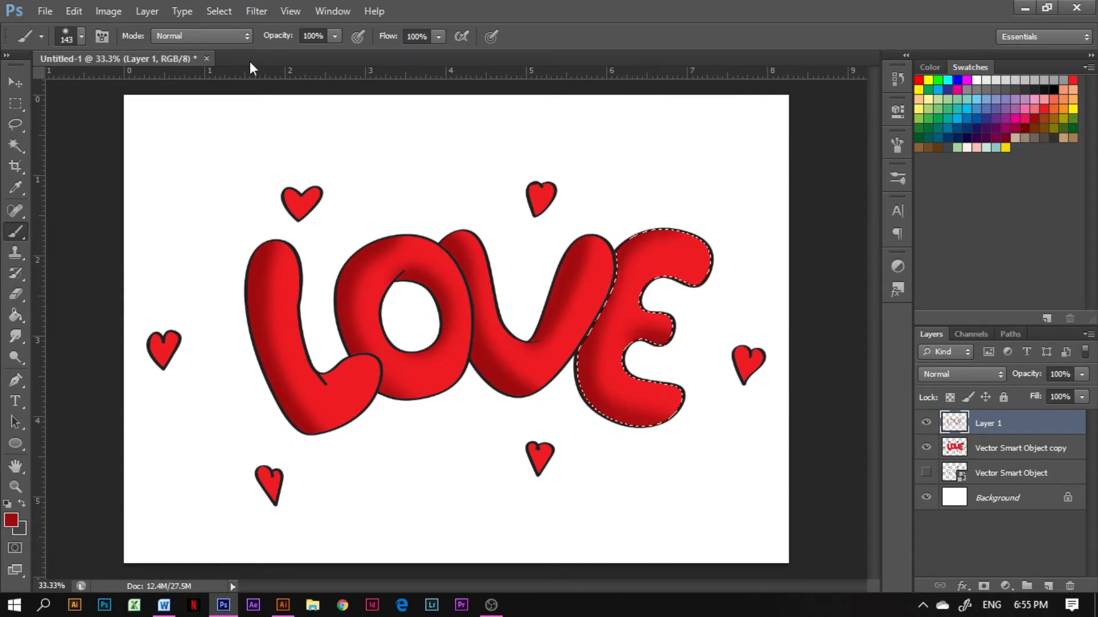
key(ctrl+d)
key(w)
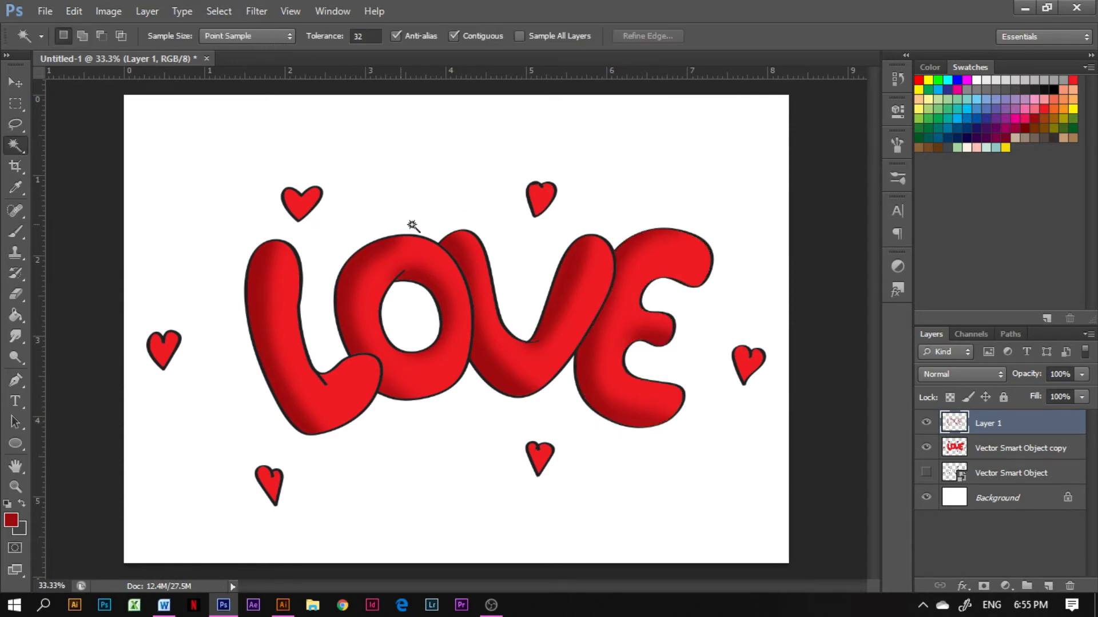
Step: Select the red fills of all six hearts with the Magic Wand on the Vector Smart Object copy layer
click(995, 451)
click(303, 203)
shift+click(541, 199)
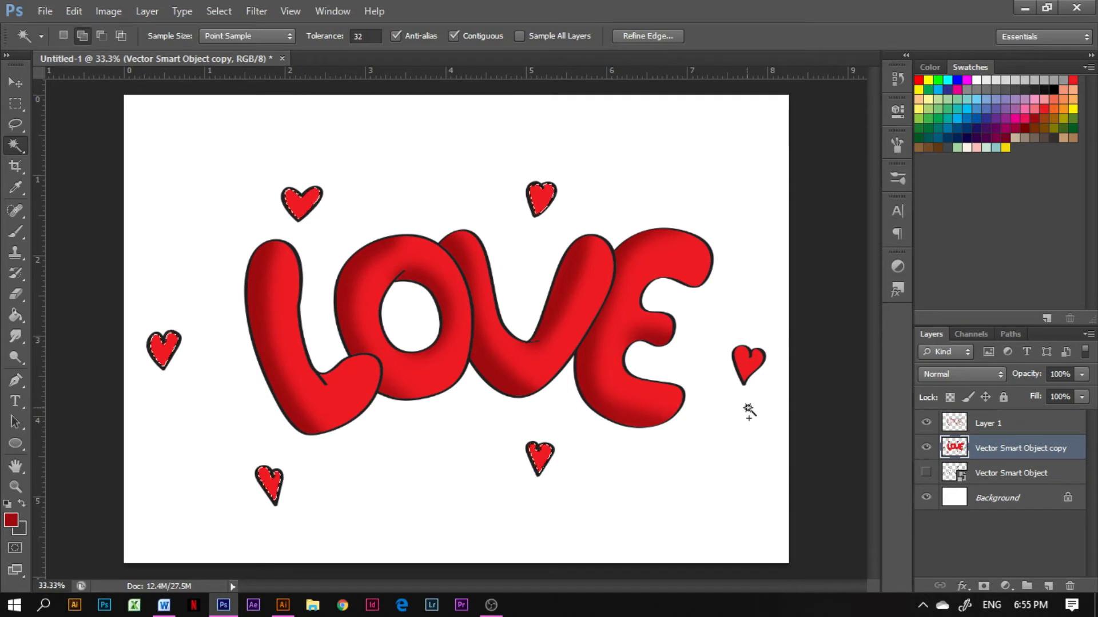
shift+click(748, 366)
Step: Paint soft dark red shading along the edges of the hearts on a new layer and clear the selection
click(1047, 586)
key(b)
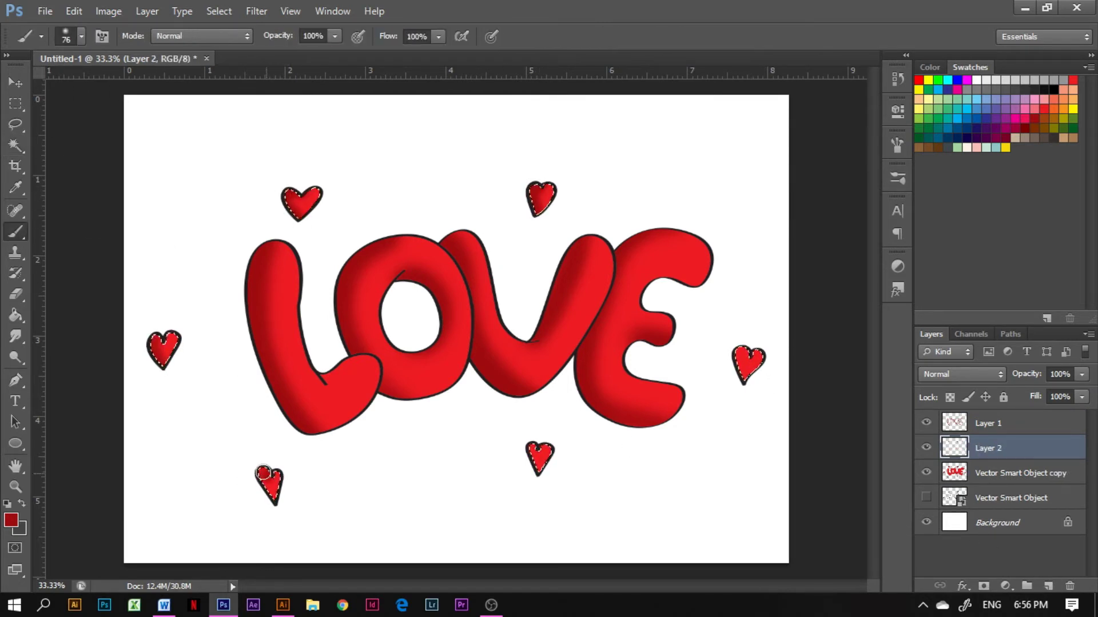
drag(263, 473, 275, 506)
drag(527, 445, 537, 473)
drag(731, 353, 743, 382)
click(225, 14)
click(236, 42)
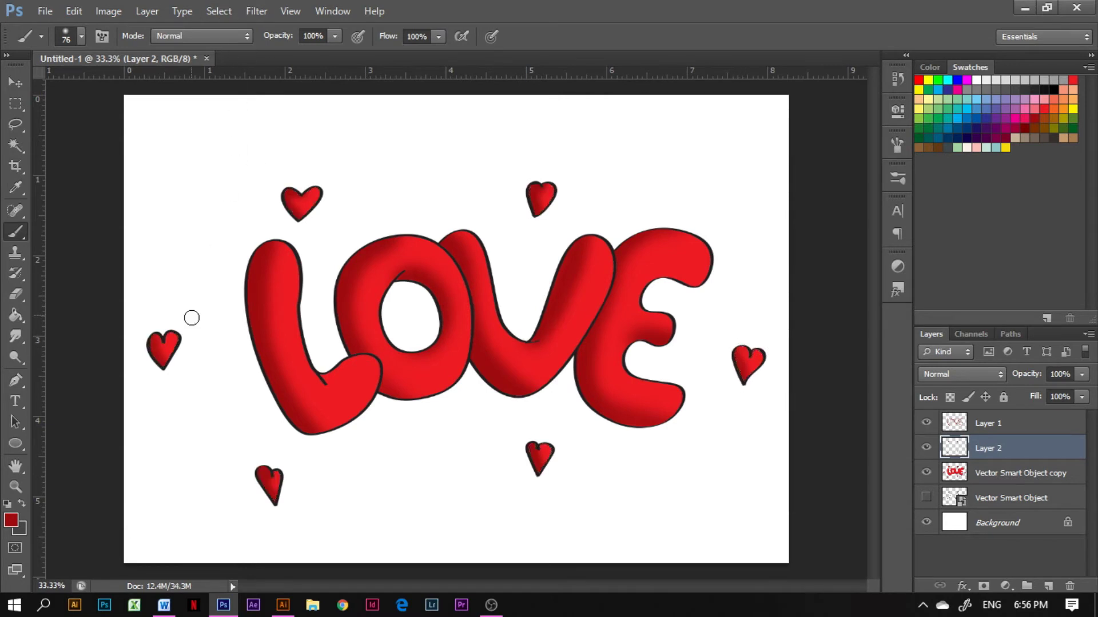
Step: Fill a new layer above the Background with a radial gradient from orange at the centre to dark red at the edges
click(995, 522)
click(1047, 586)
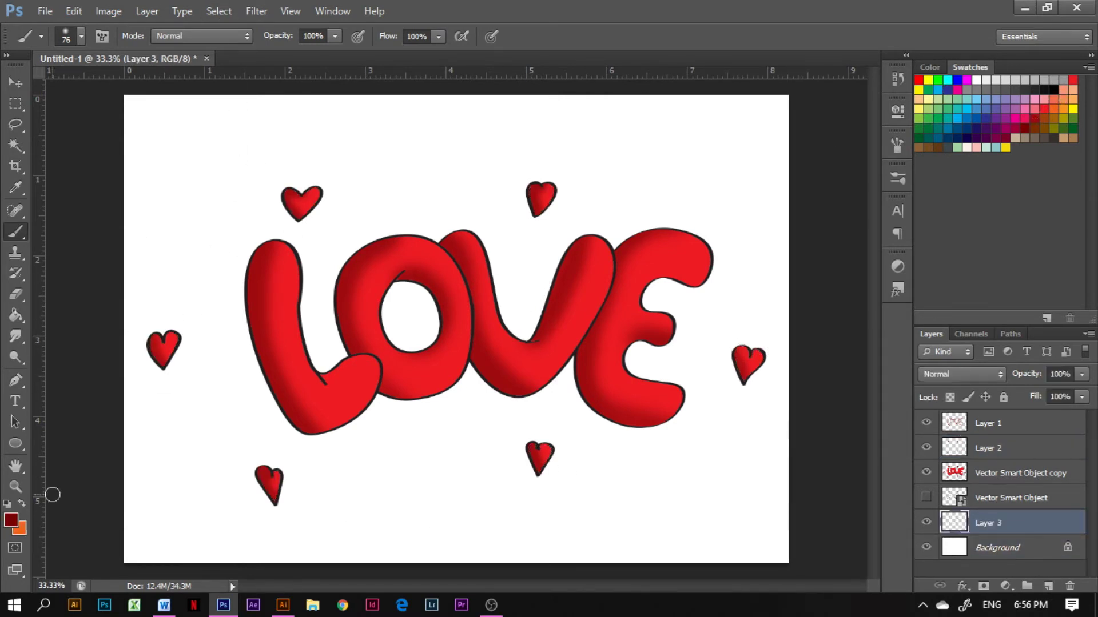
click(15, 313)
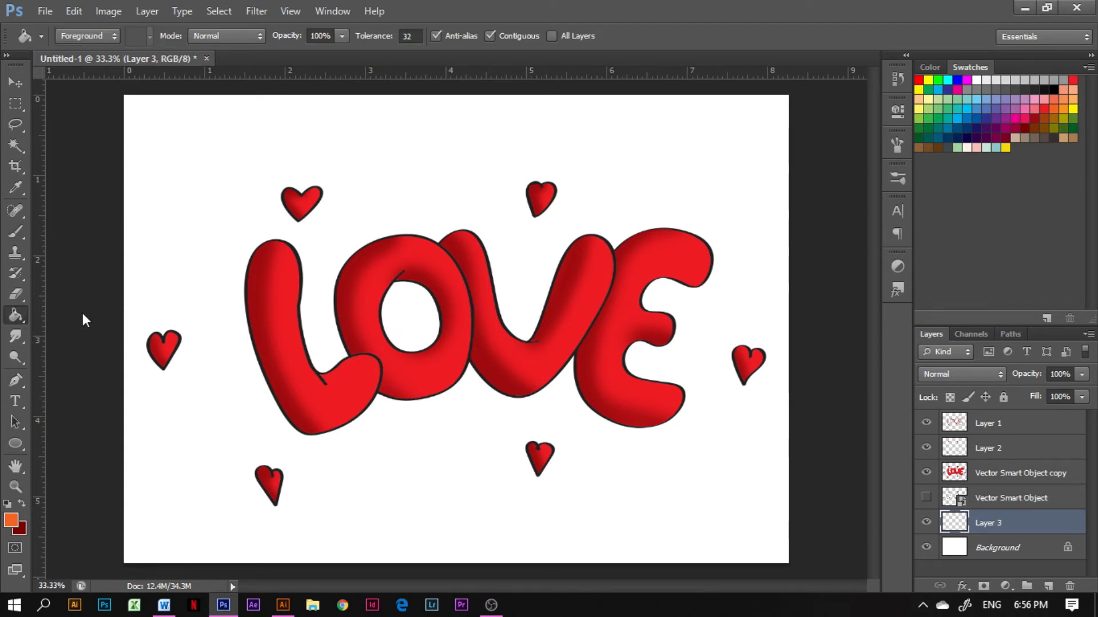
right_click(15, 315)
click(64, 316)
drag(459, 342, 787, 341)
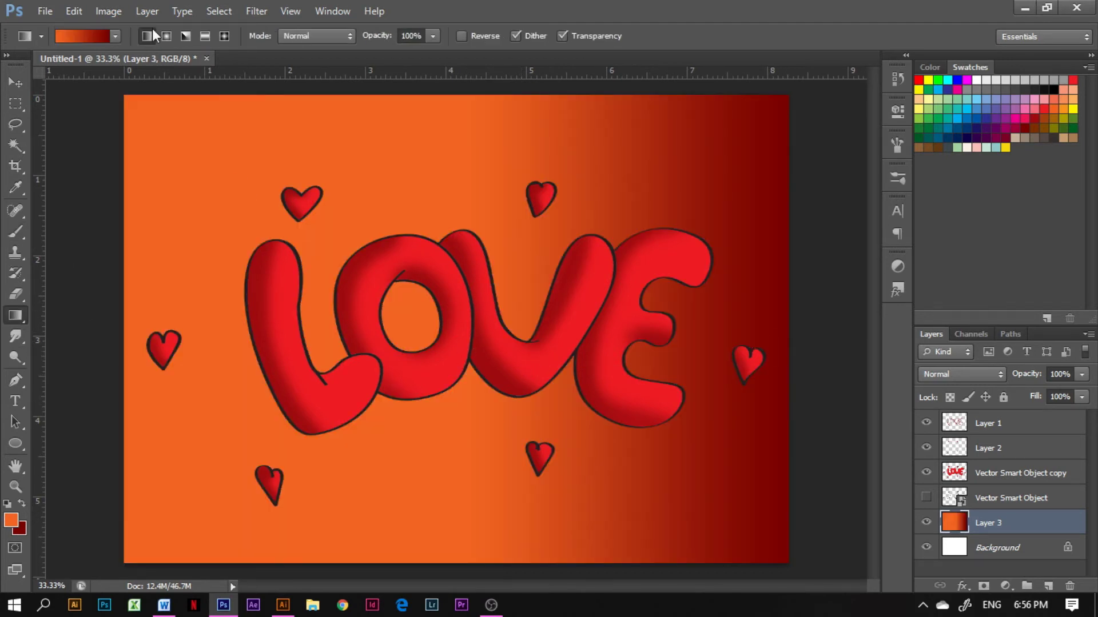
drag(492, 334, 832, 334)
drag(413, 330, 819, 328)
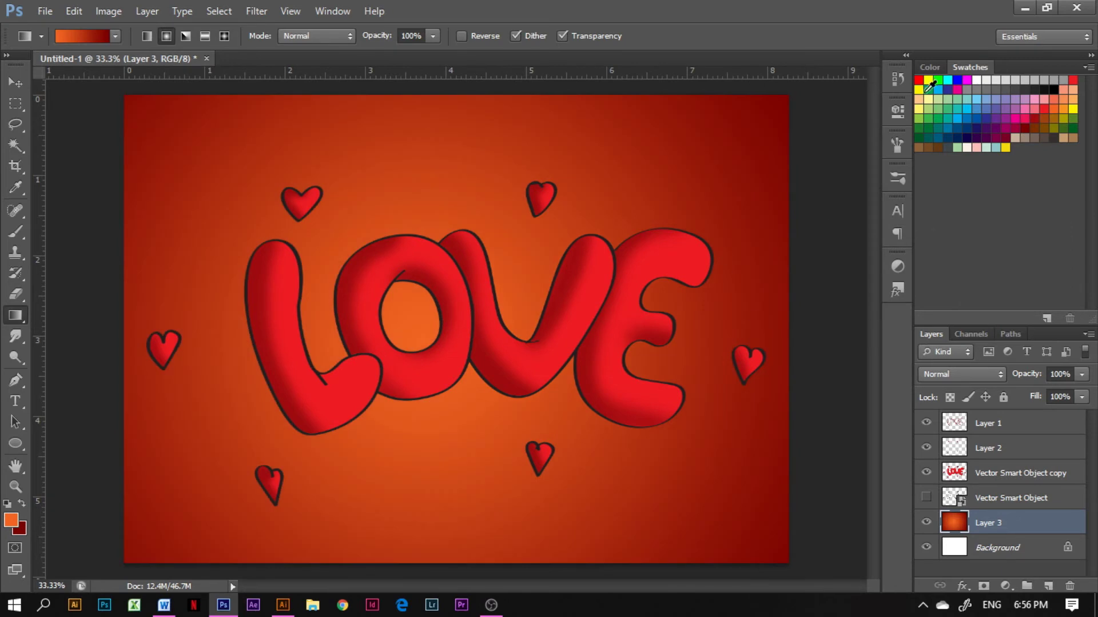
Step: Paint a soft light orange glow behind the lettering on a new layer above the gradient, using a 1753 px brush
click(1049, 587)
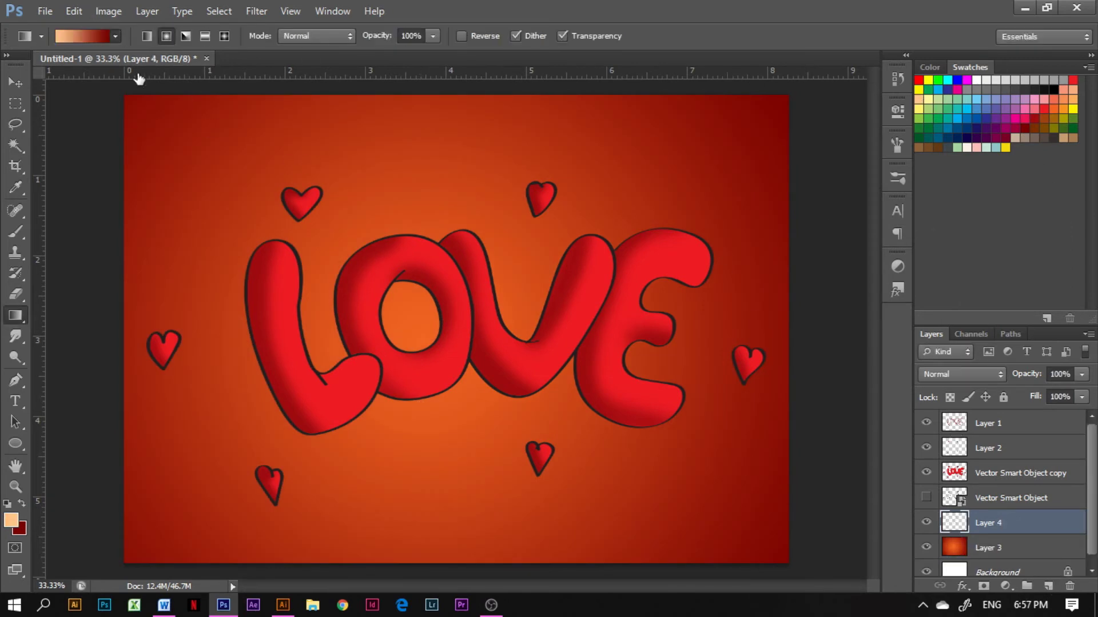
right_click(15, 316)
click(54, 337)
click(15, 232)
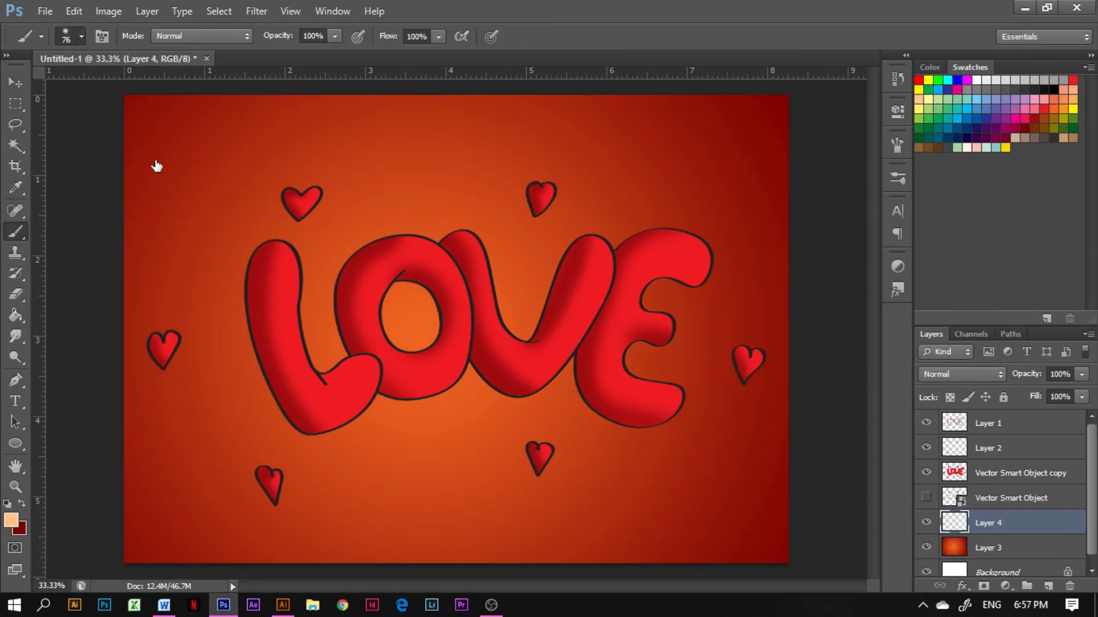
click(81, 37)
drag(162, 106, 191, 105)
click(81, 37)
click(424, 326)
click(308, 323)
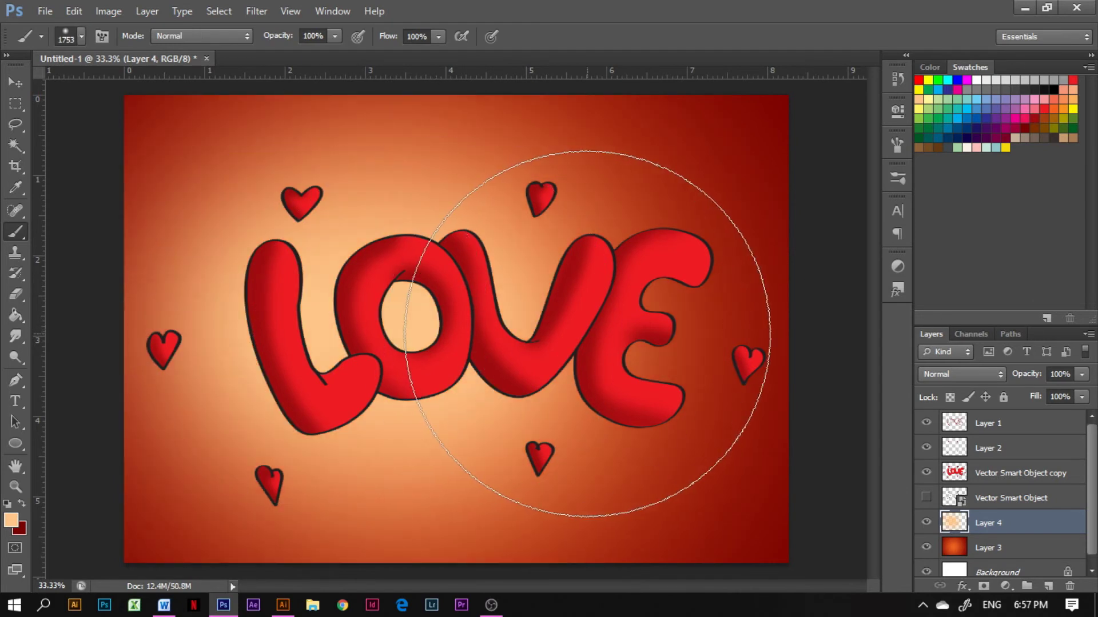
click(589, 334)
click(624, 335)
mouse_move(623, 336)
mouse_down()
mouse_move(319, 269)
mouse_move(637, 393)
mouse_up()
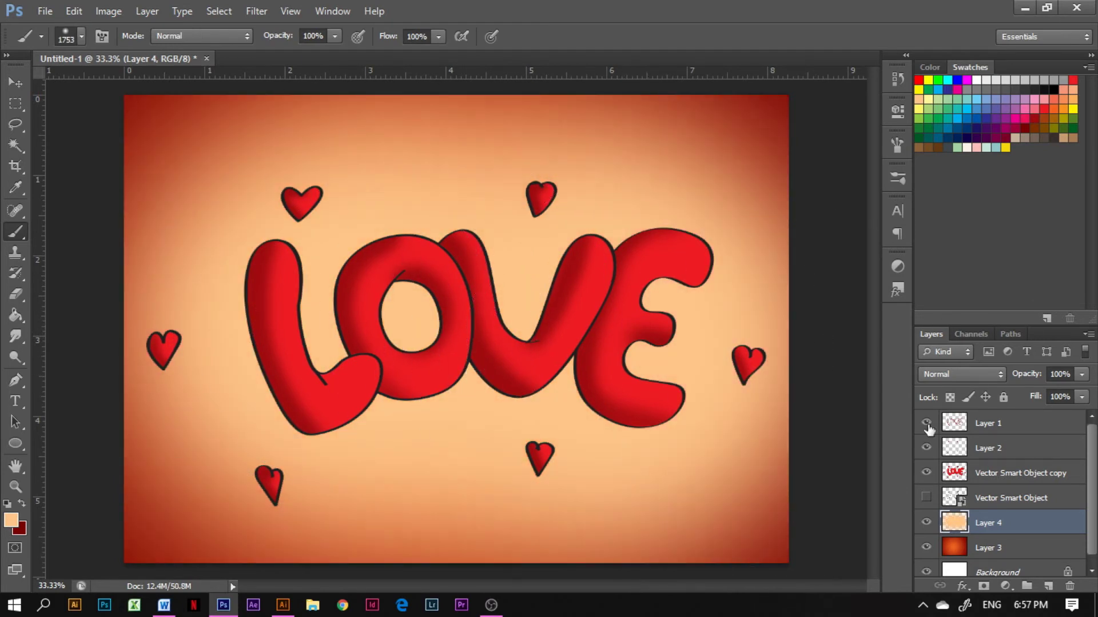
Step: Show the Vector Smart Object outline layer and move it above the Vector Smart Object copy
click(937, 496)
click(926, 497)
drag(940, 496, 1018, 478)
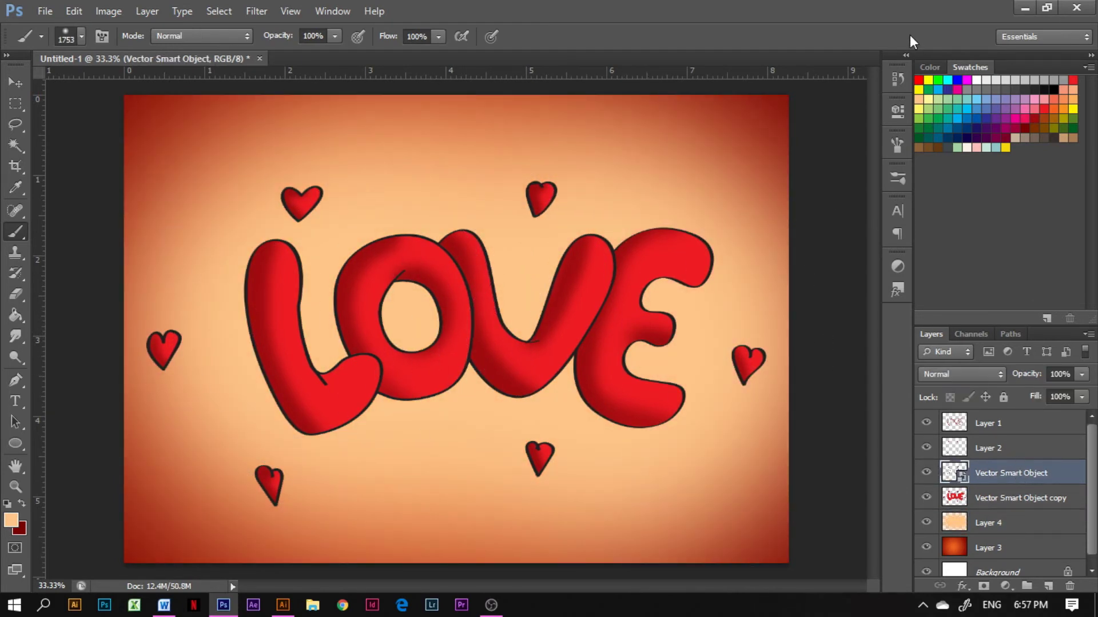
Step: Apply a very dark red Color Overlay to the Vector Smart Object outline layer
key(h)
key(i)
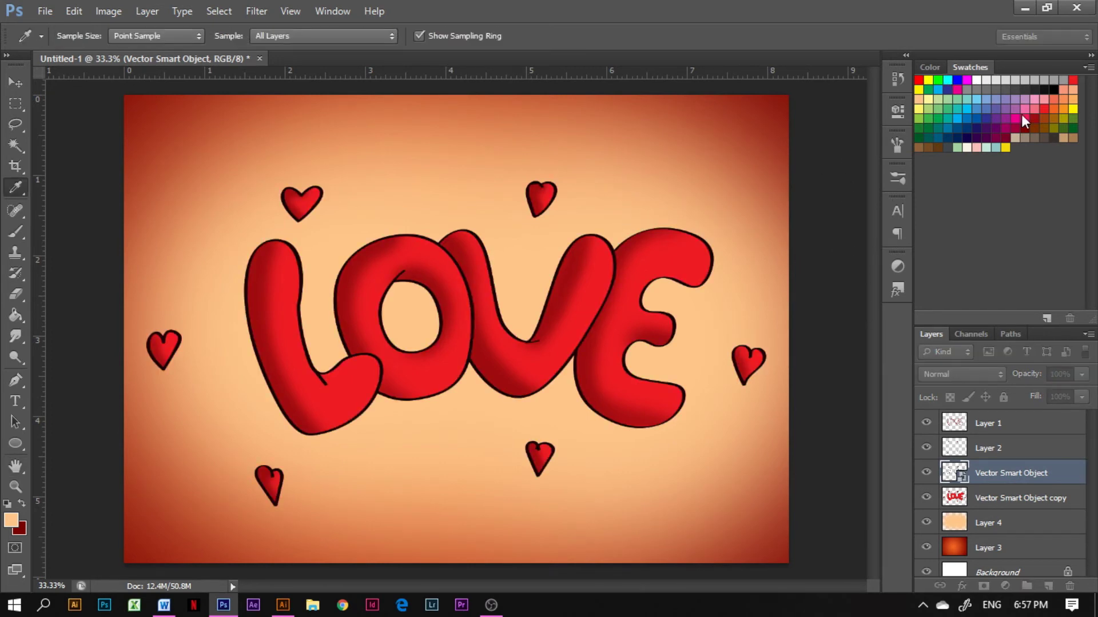
click(1049, 85)
click(1062, 57)
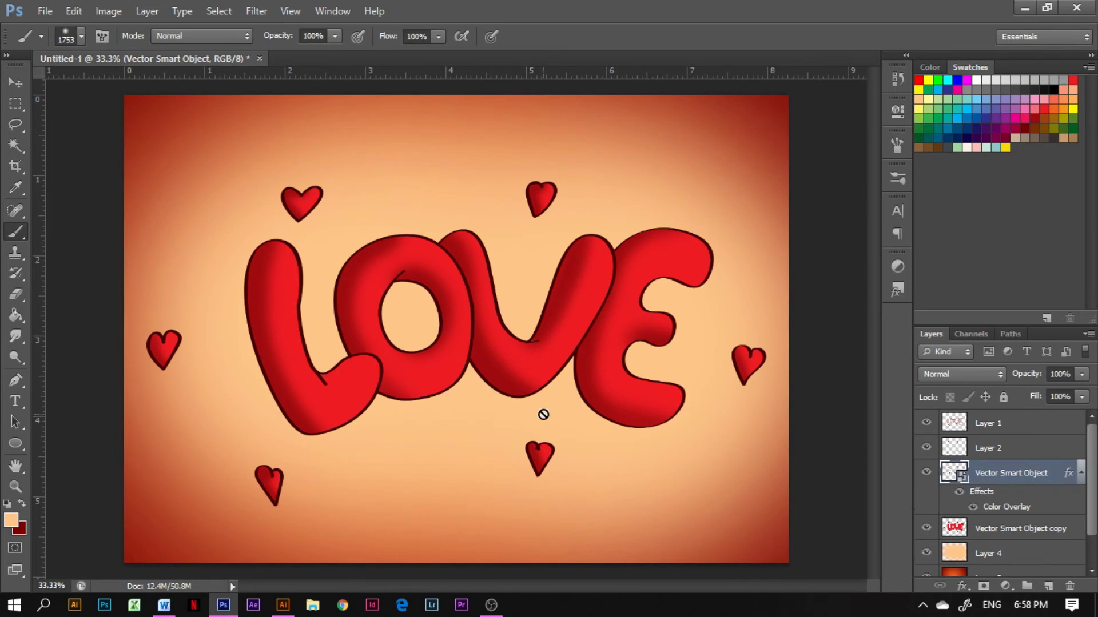
Step: Paint a soft dark red shadow beneath the lettering on a new layer above Layer 4 and set its opacity to 46%
click(988, 553)
click(1047, 586)
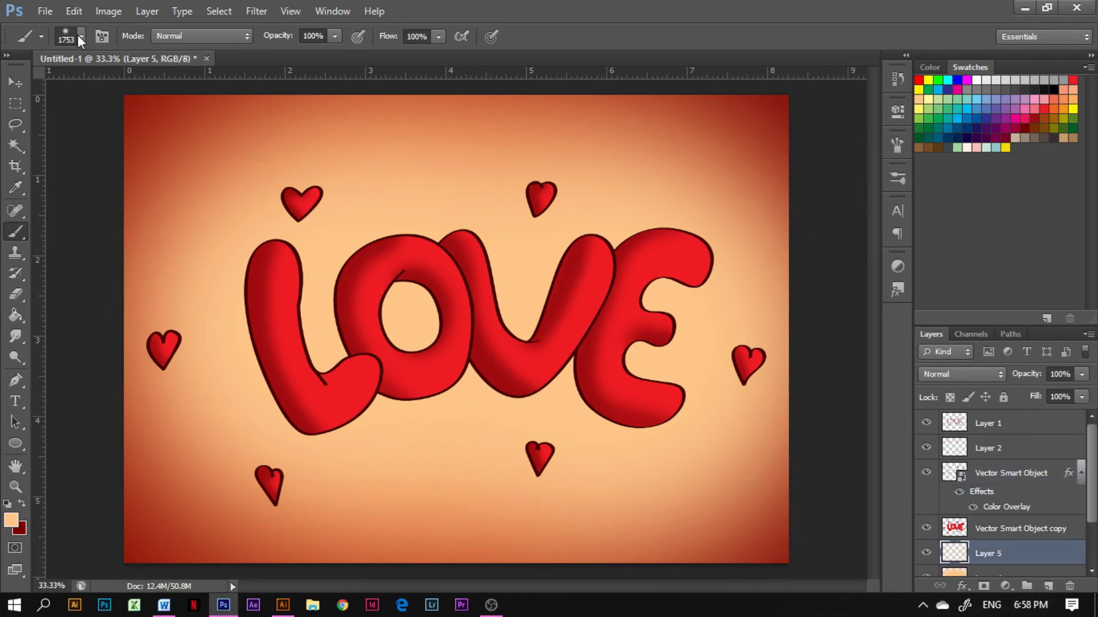
key(g)
key(i)
click(289, 335)
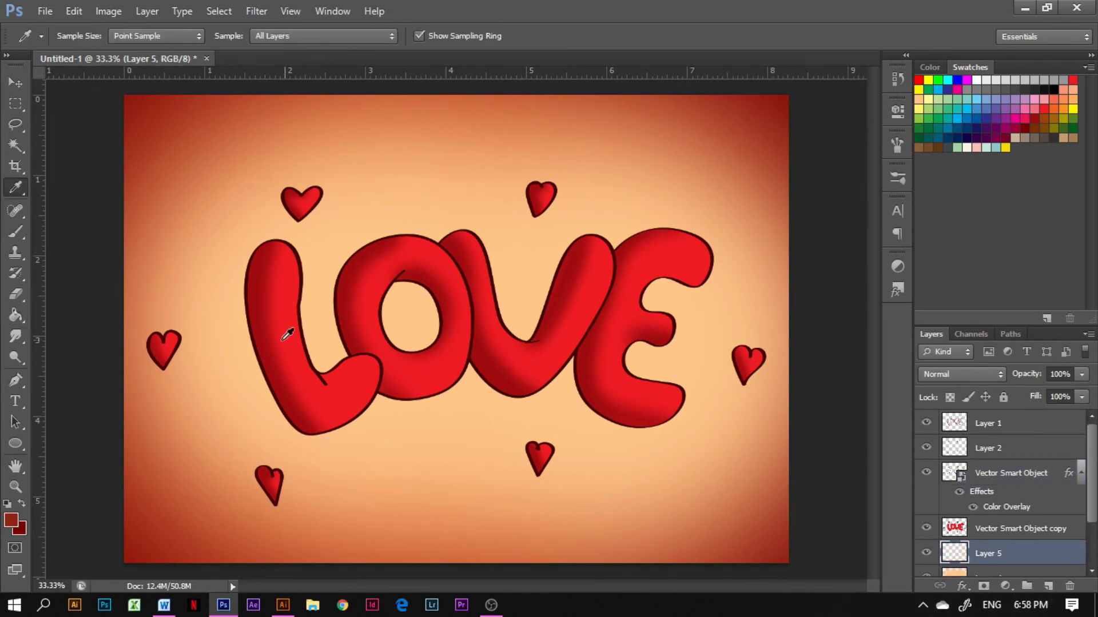
key(b)
mouse_move(303, 436)
mouse_down()
mouse_move(396, 390)
mouse_move(374, 400)
mouse_move(478, 369)
mouse_move(451, 386)
mouse_move(548, 389)
mouse_move(475, 377)
mouse_move(635, 421)
mouse_move(565, 399)
mouse_move(383, 393)
mouse_move(291, 426)
mouse_move(529, 415)
mouse_move(639, 425)
mouse_up()
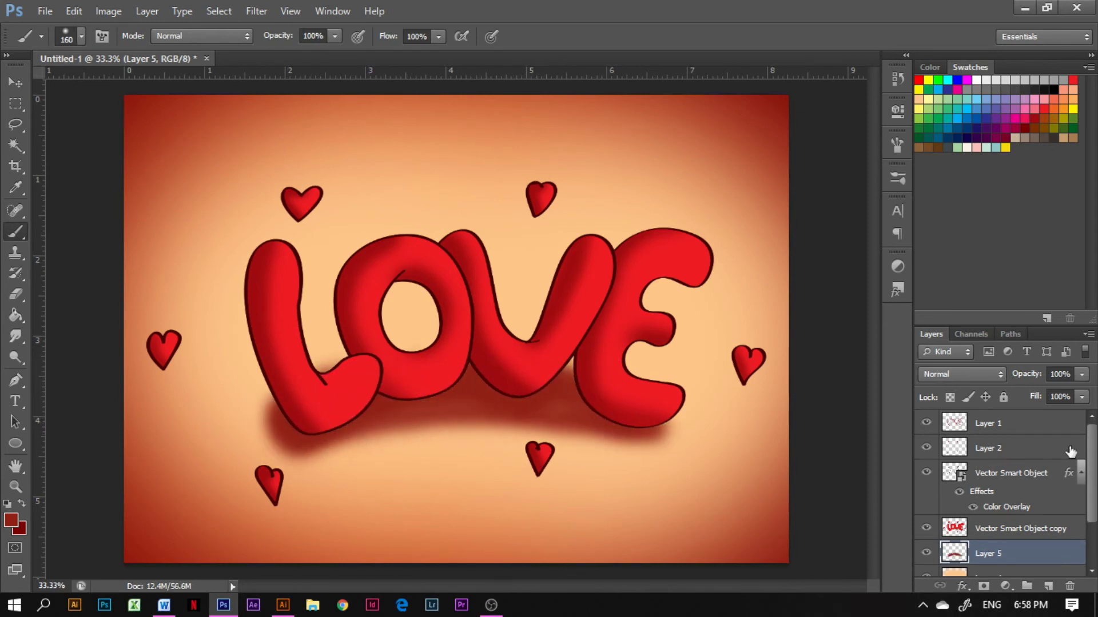
drag(1057, 402, 1044, 403)
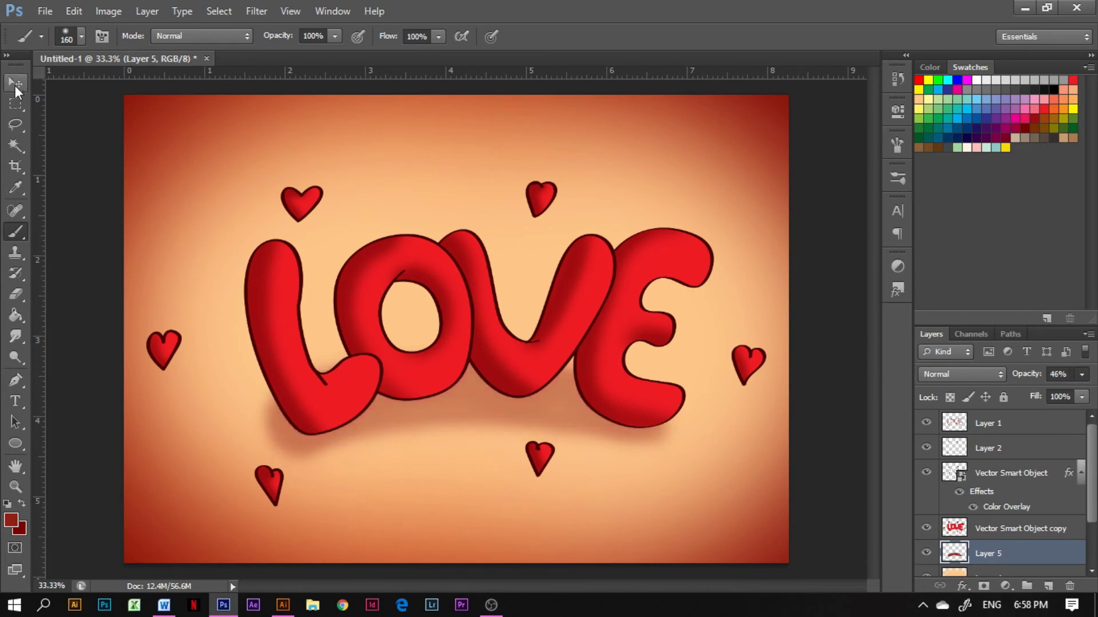
Step: Add a new layer above Layer 1 and select the insides of the four letters with the Magic Wand on the Vector Smart Object
click(1009, 537)
click(1010, 428)
click(1048, 586)
click(15, 146)
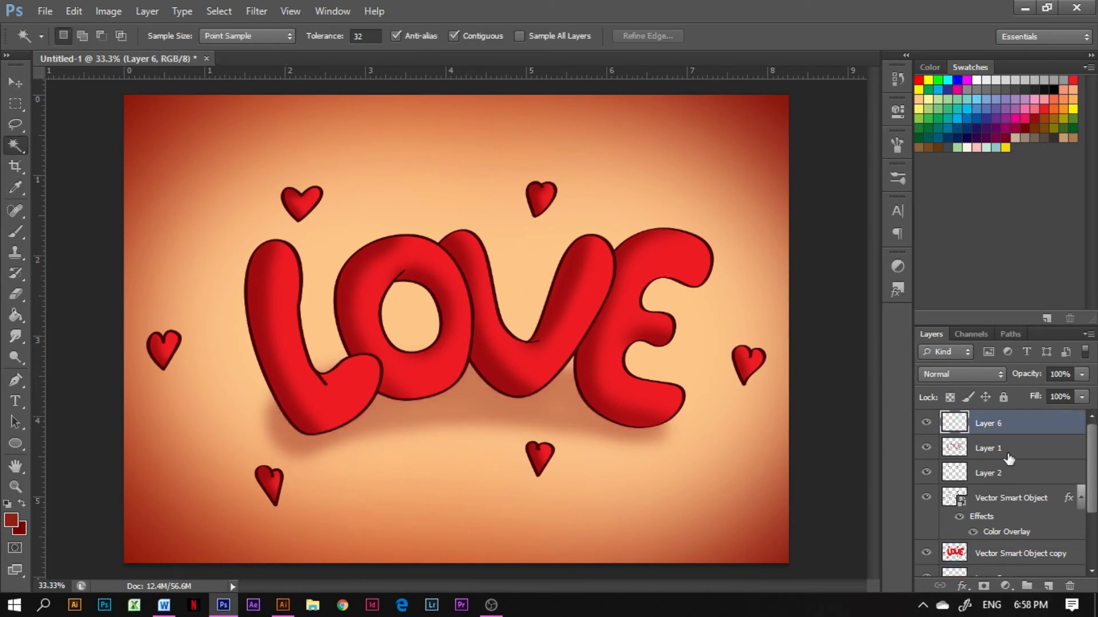
click(1000, 504)
shift+click(682, 264)
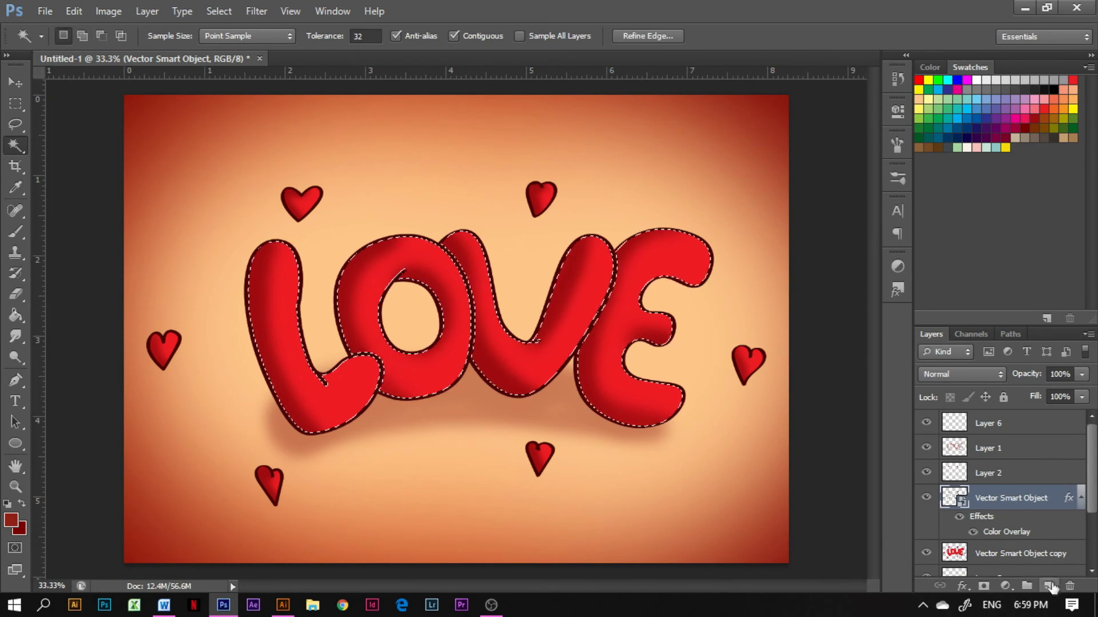
Step: Paint a soft white highlight spot on each of the four letters on a new top layer, using a 90 px brush
click(1047, 586)
click(23, 239)
click(681, 251)
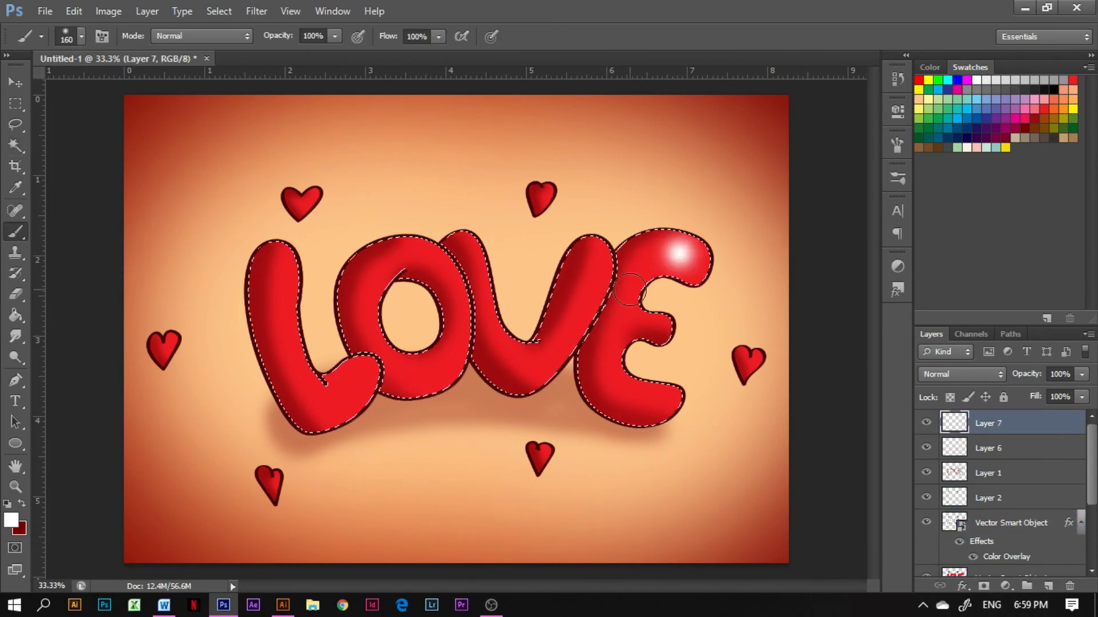
key(ctrl+z)
click(82, 36)
click(685, 259)
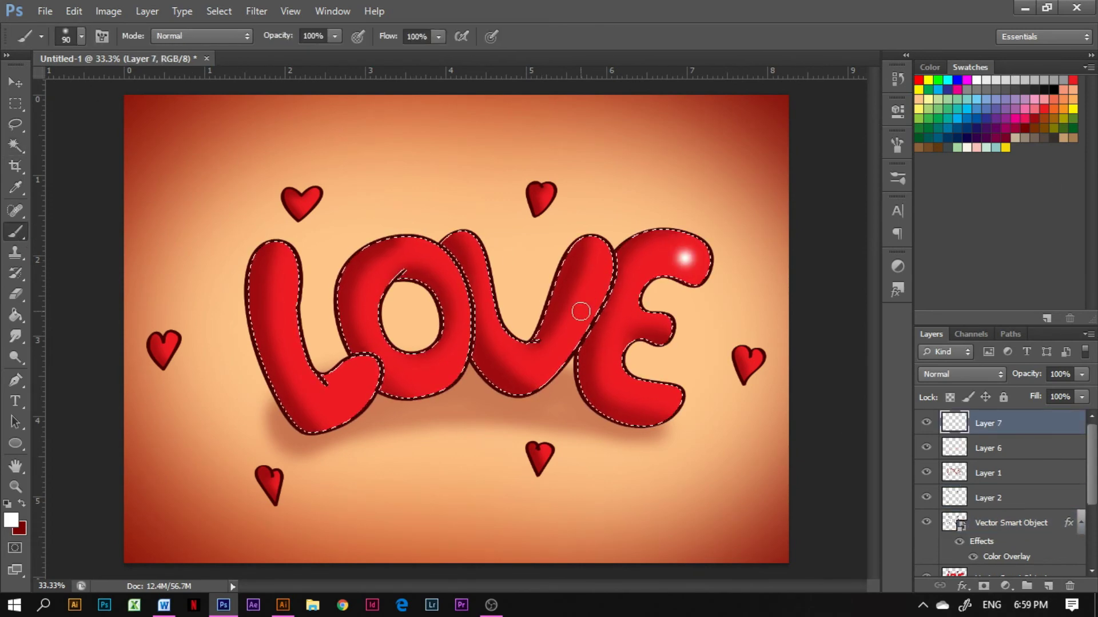
click(541, 363)
click(415, 254)
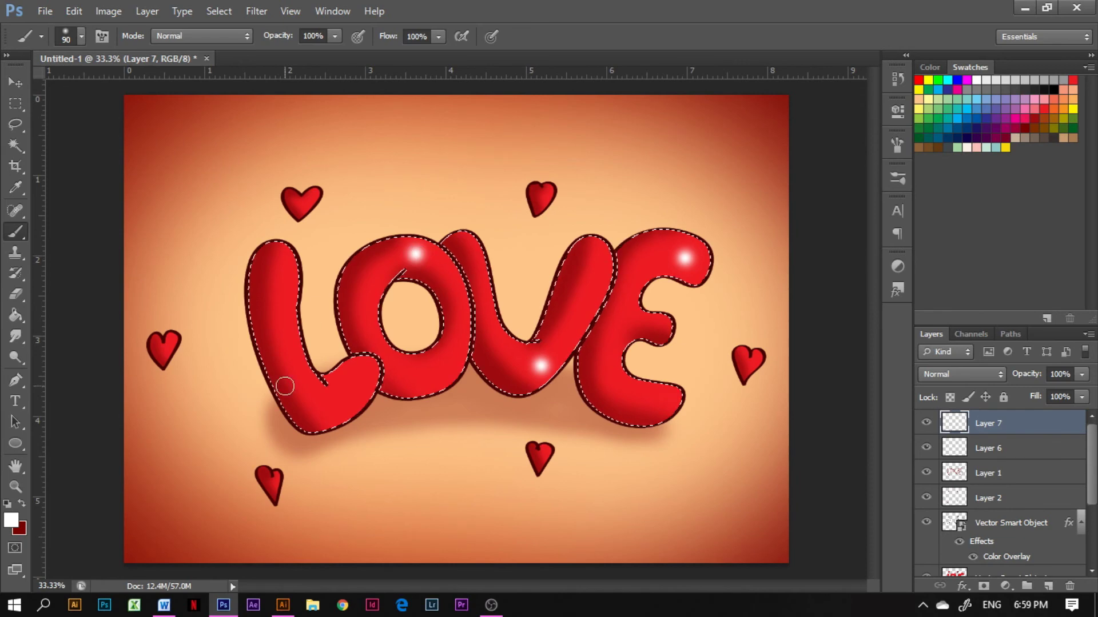
click(355, 382)
Step: Smudge the white highlights along the curves of the letters at 50% strength and clear the selection
click(16, 336)
mouse_move(354, 384)
mouse_down()
mouse_move(366, 368)
mouse_move(349, 394)
mouse_up()
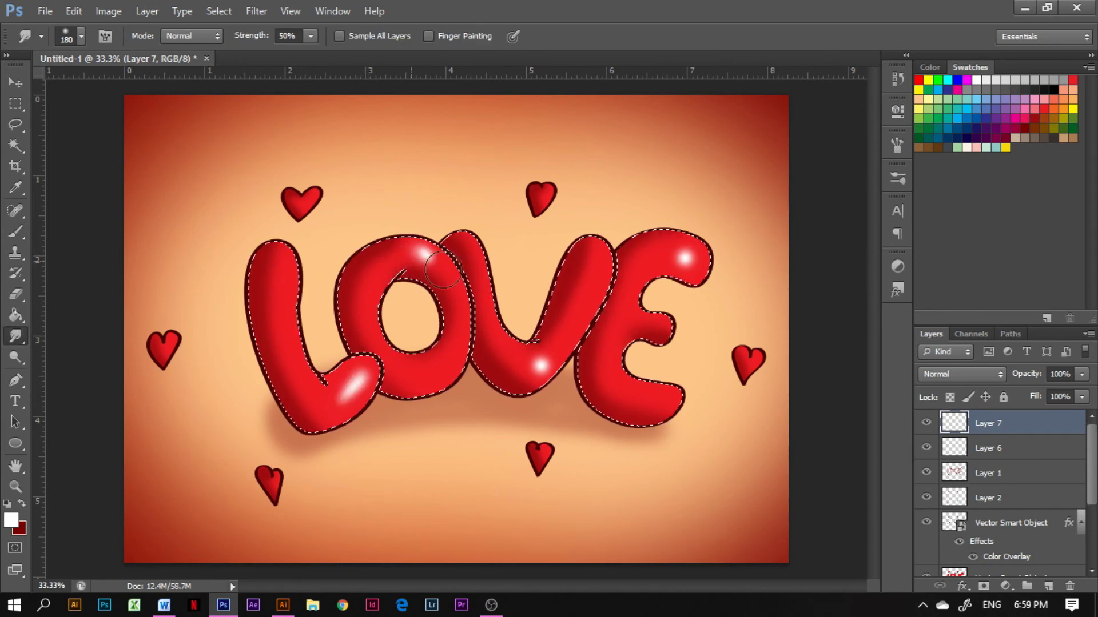
drag(416, 251, 435, 269)
mouse_move(538, 371)
mouse_down()
mouse_move(552, 353)
mouse_move(537, 379)
mouse_up()
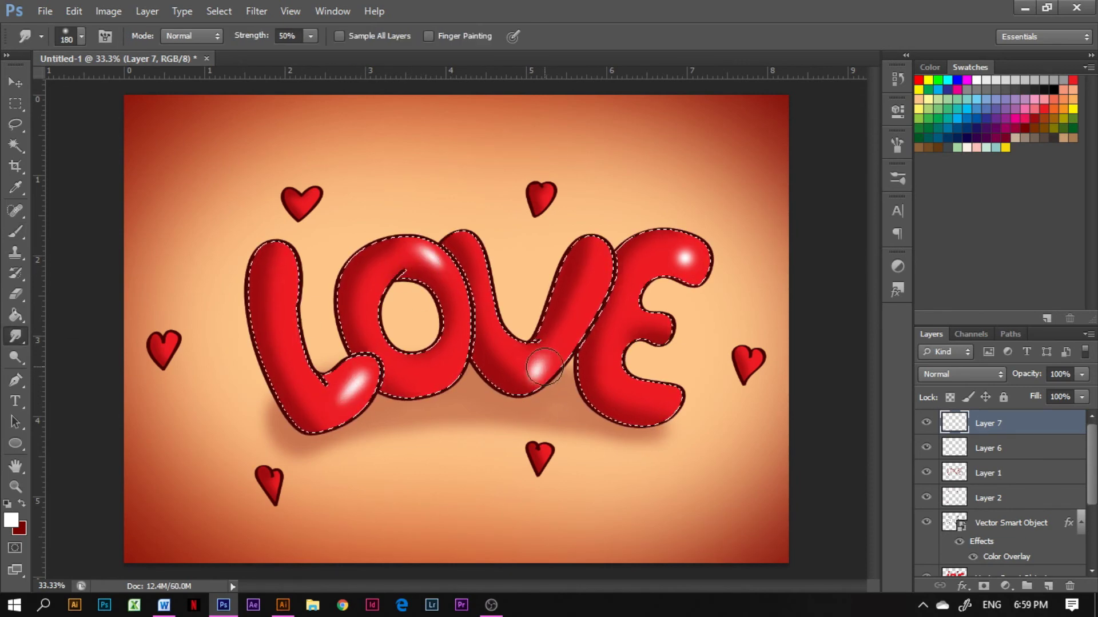
mouse_move(692, 258)
mouse_down()
mouse_move(658, 246)
mouse_move(678, 257)
mouse_up()
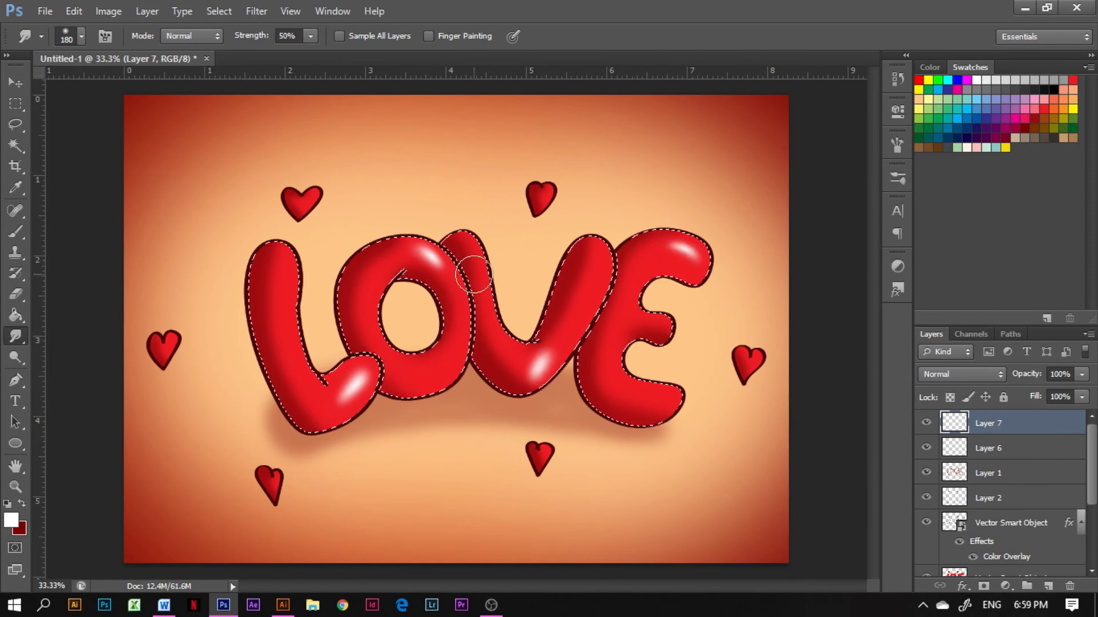
drag(537, 355, 526, 358)
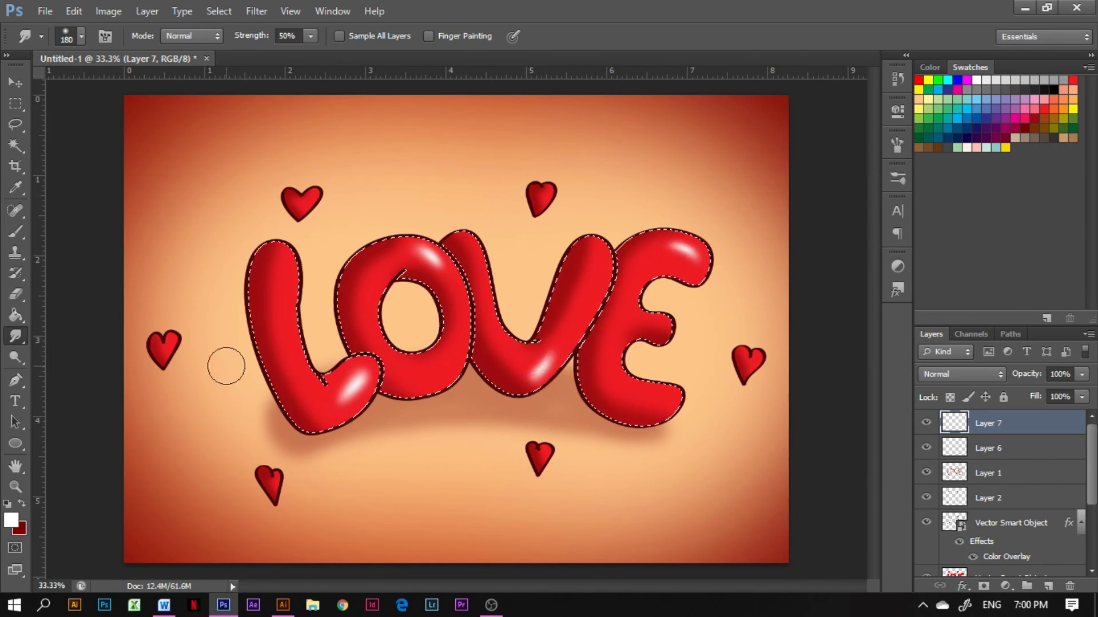
key(ctrl+d)
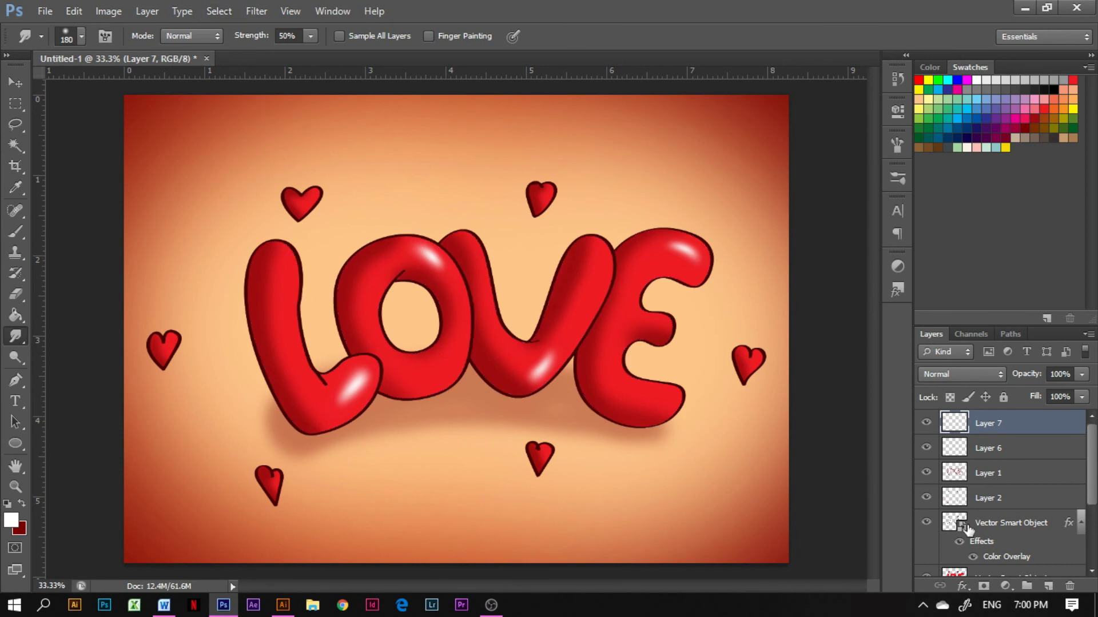
Step: Select the insides of all six hearts with the Magic Wand on the Vector Smart Object layer
click(996, 527)
key(w)
click(541, 197)
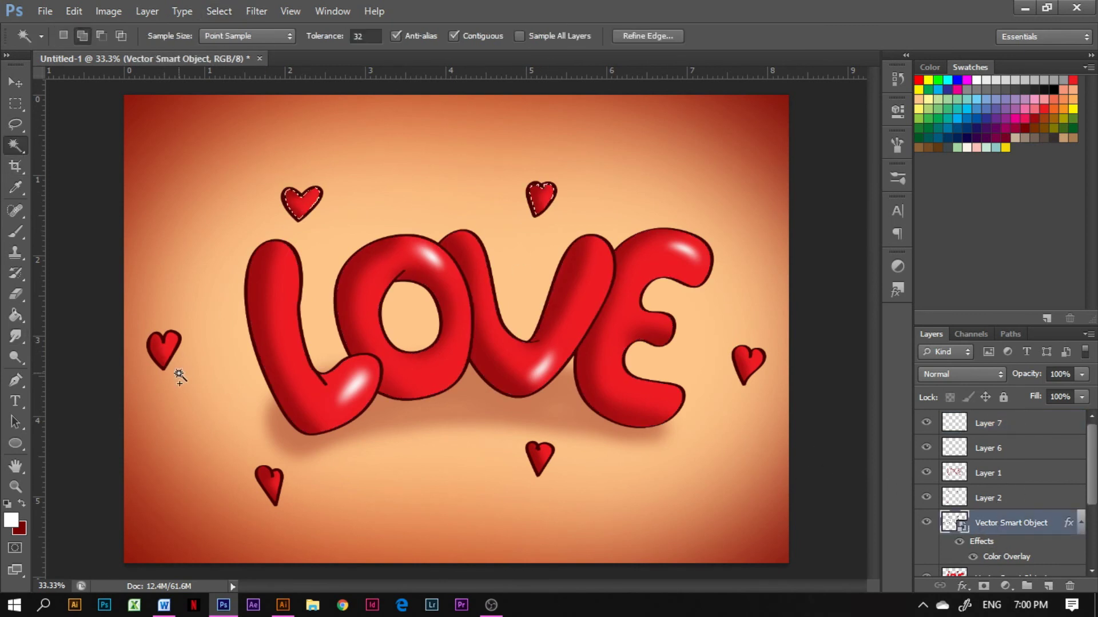
shift+click(750, 367)
Step: Paint small white highlights on the hearts on a new layer above Layer 7 with a 31 px brush, smudge them and clear the selection
click(1007, 424)
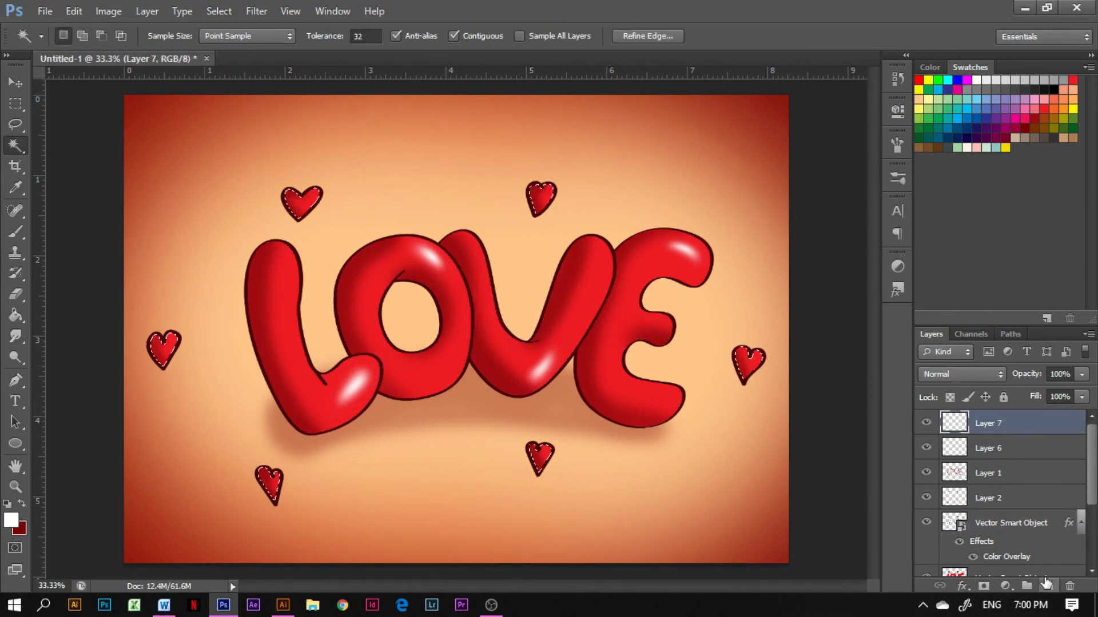
click(1048, 586)
click(16, 232)
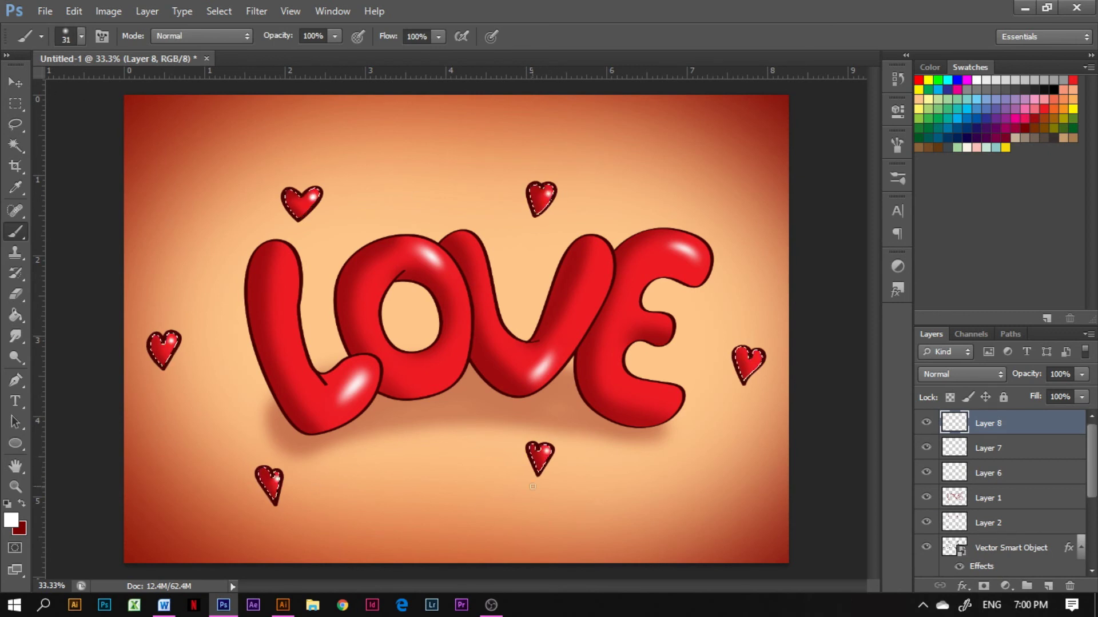
click(15, 336)
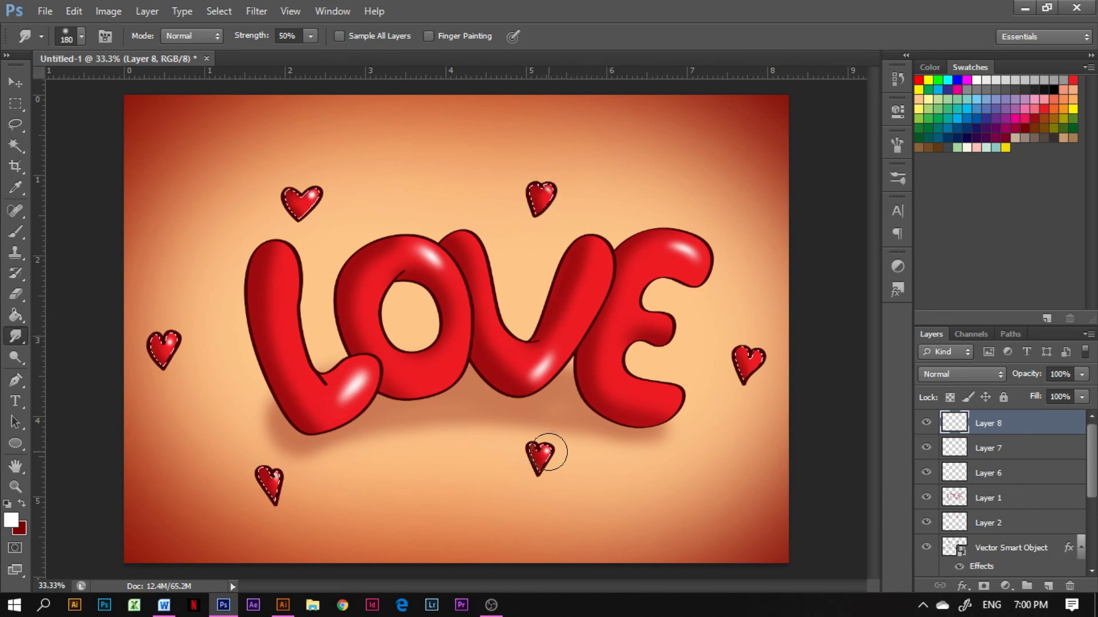
click(18, 233)
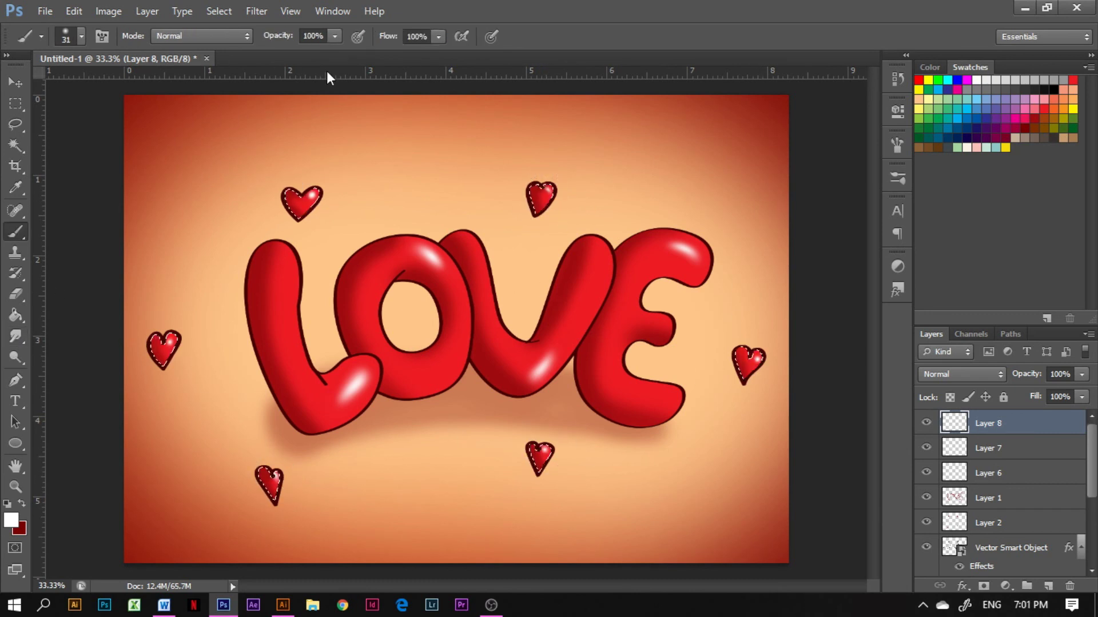
click(17, 336)
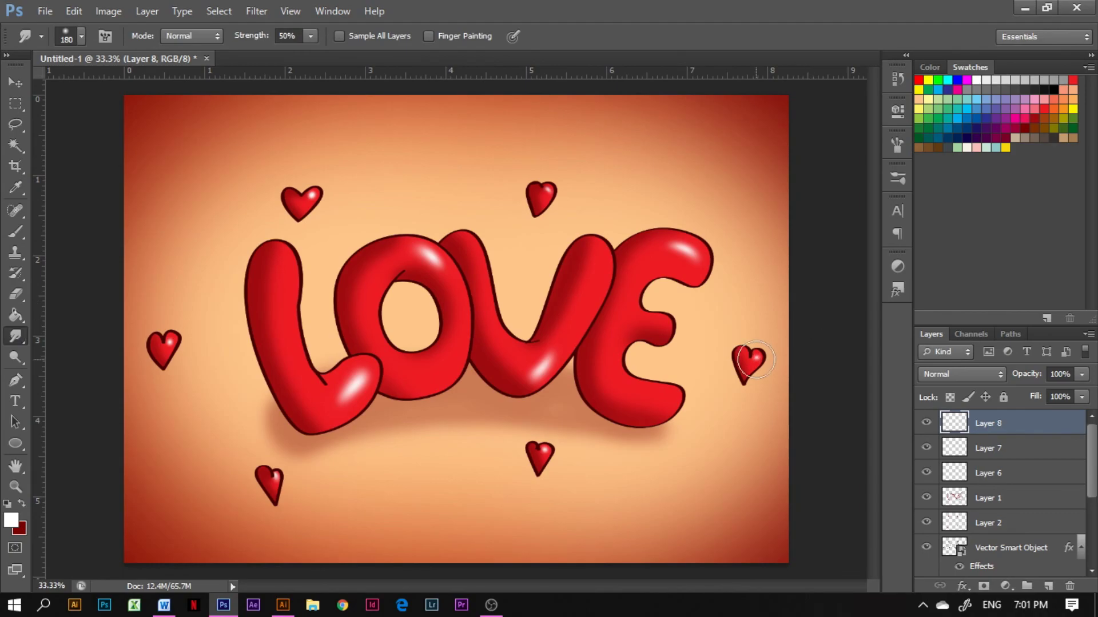